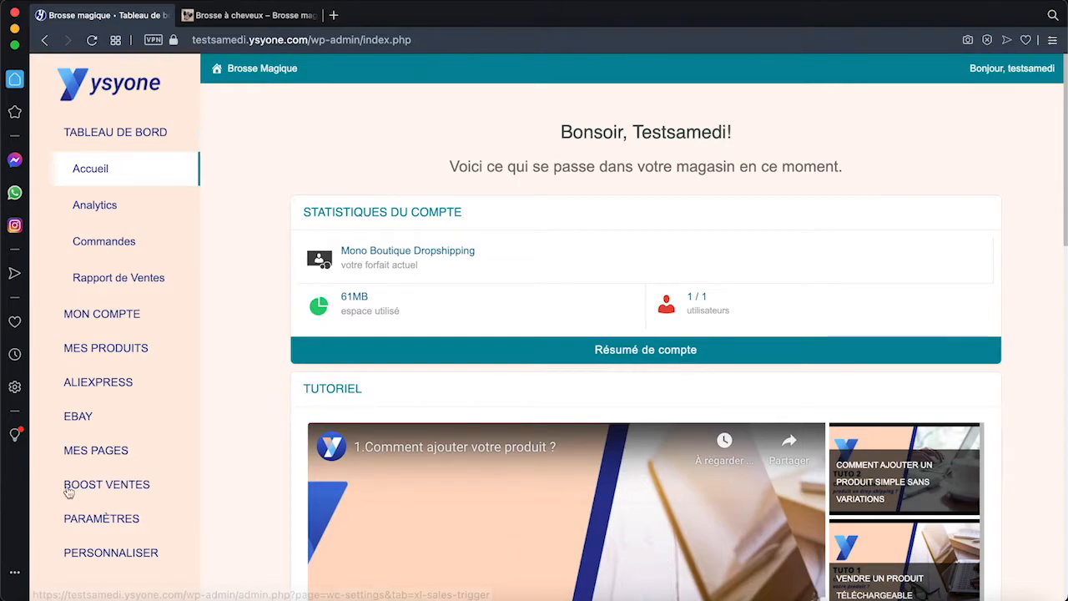
- Open the Info Barre popup list under Boost Ventes and start creating a new popup
mouse_move(103, 489)
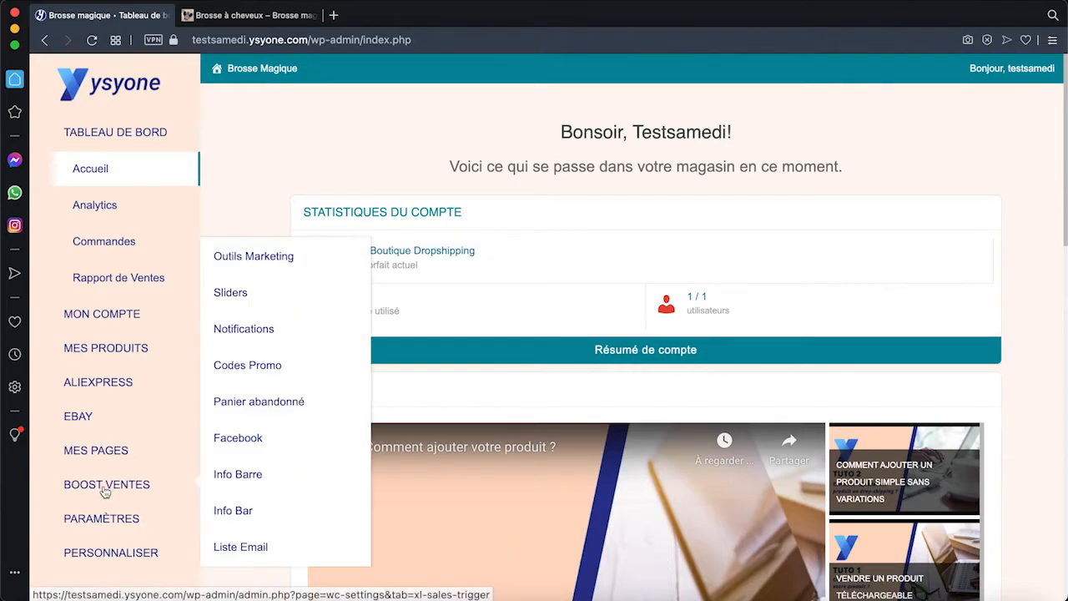
click(258, 476)
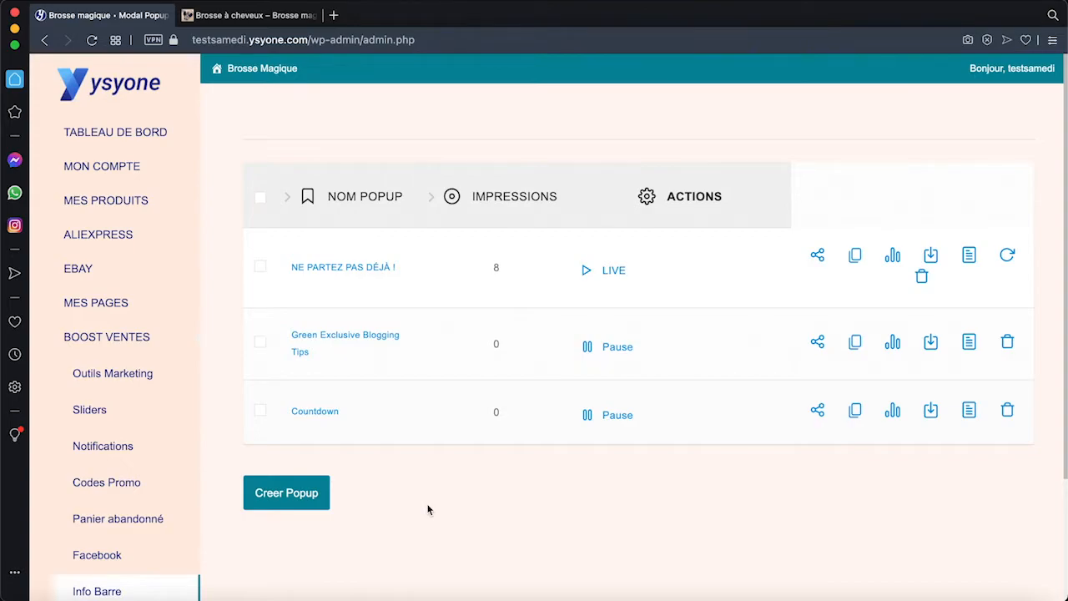
click(309, 498)
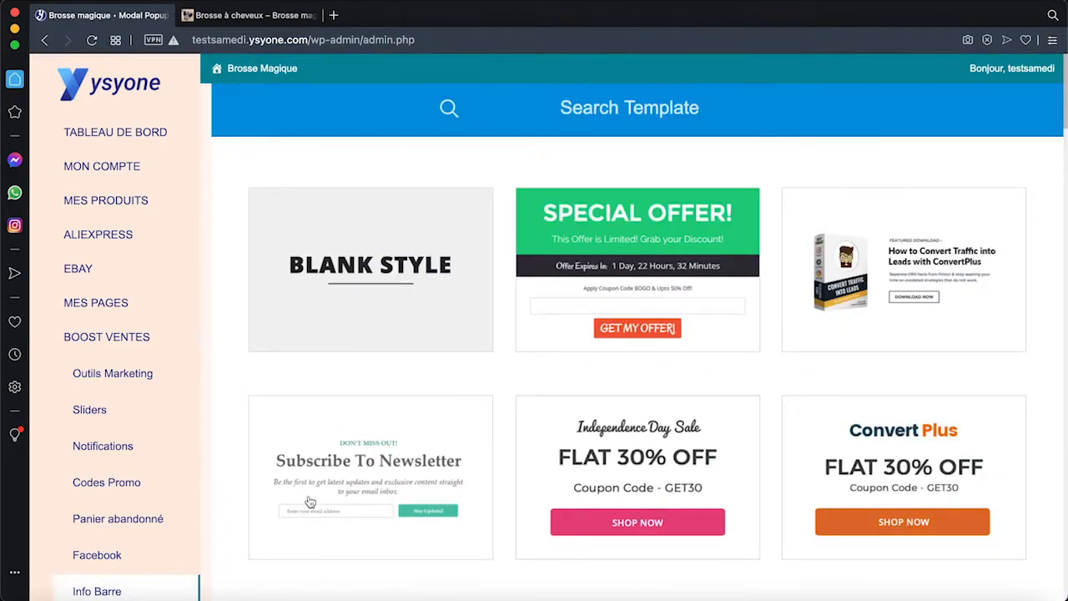
- Browse the gallery of popup templates, examining the offer, newsletter, coupon and social sharing designs
mouse_move(461, 301)
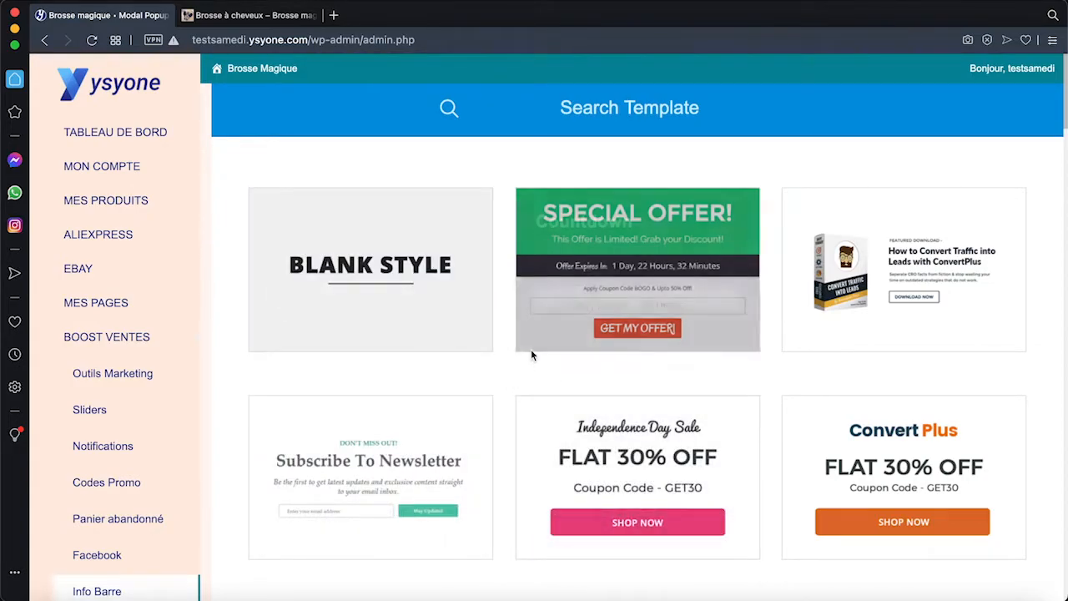
scroll(502, 418, down, 2)
mouse_move(397, 346)
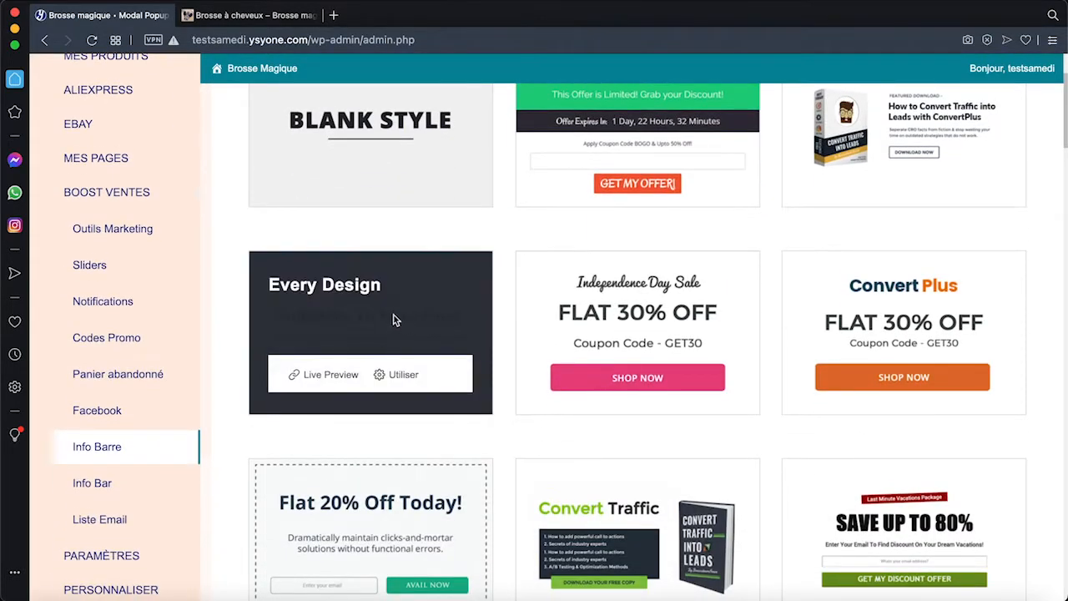
scroll(477, 465, down, 1)
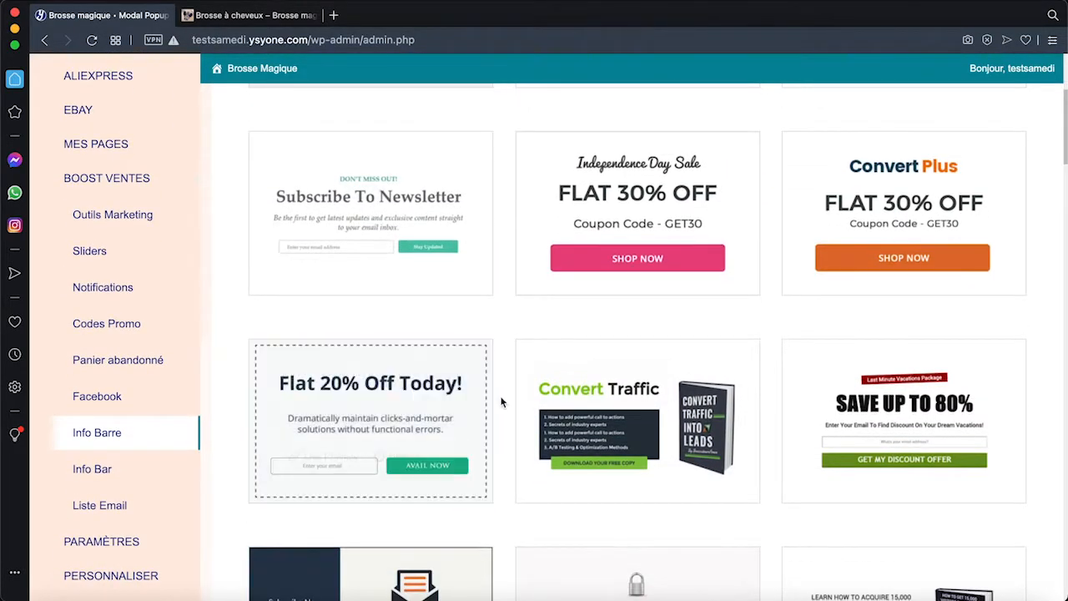
scroll(500, 402, up, 1)
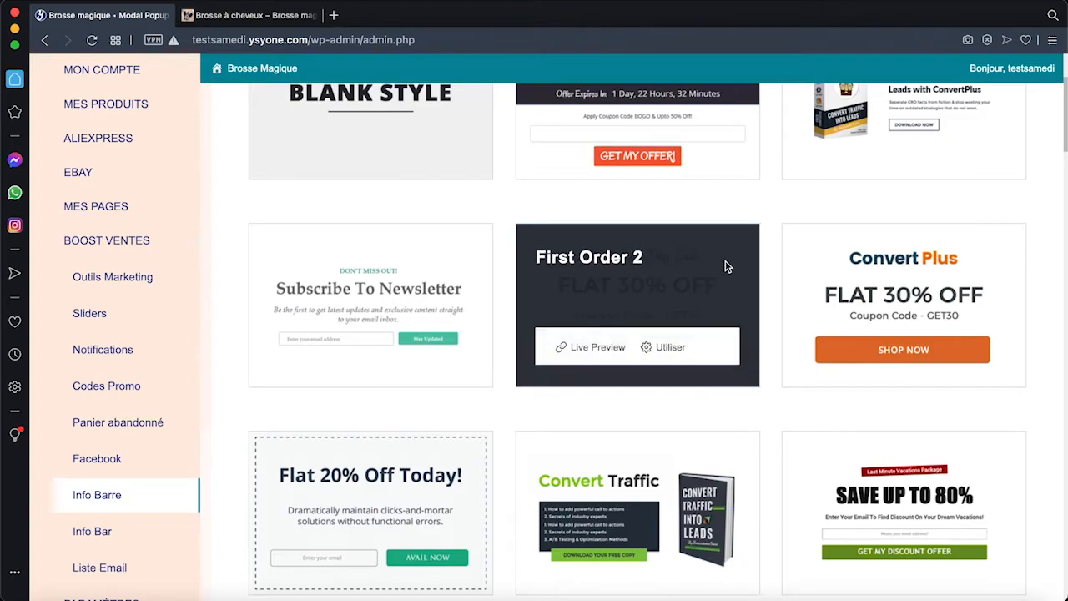
mouse_move(783, 282)
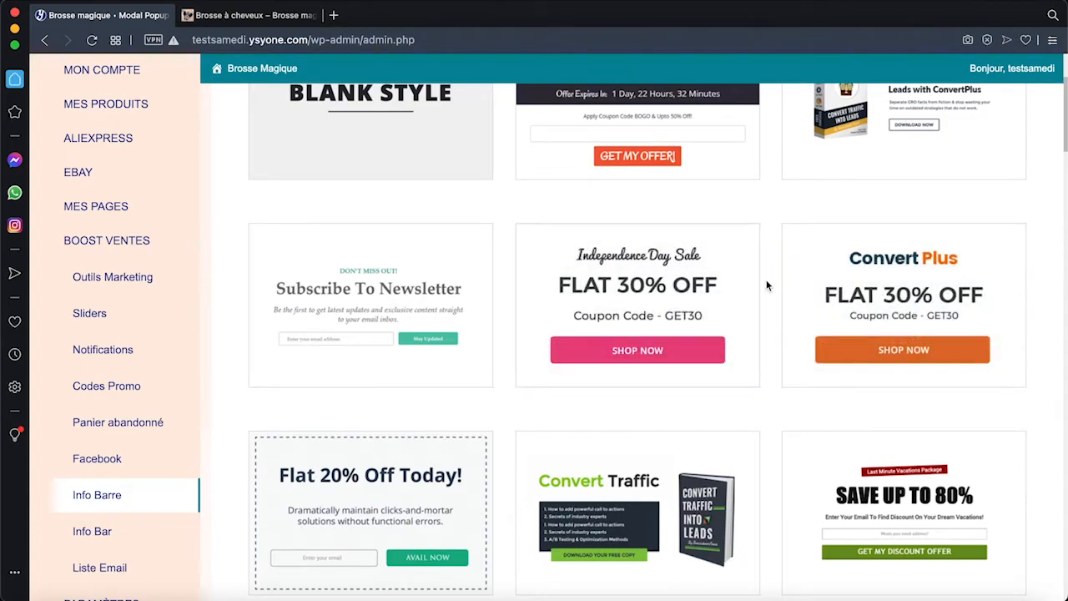
scroll(766, 286, down, 7)
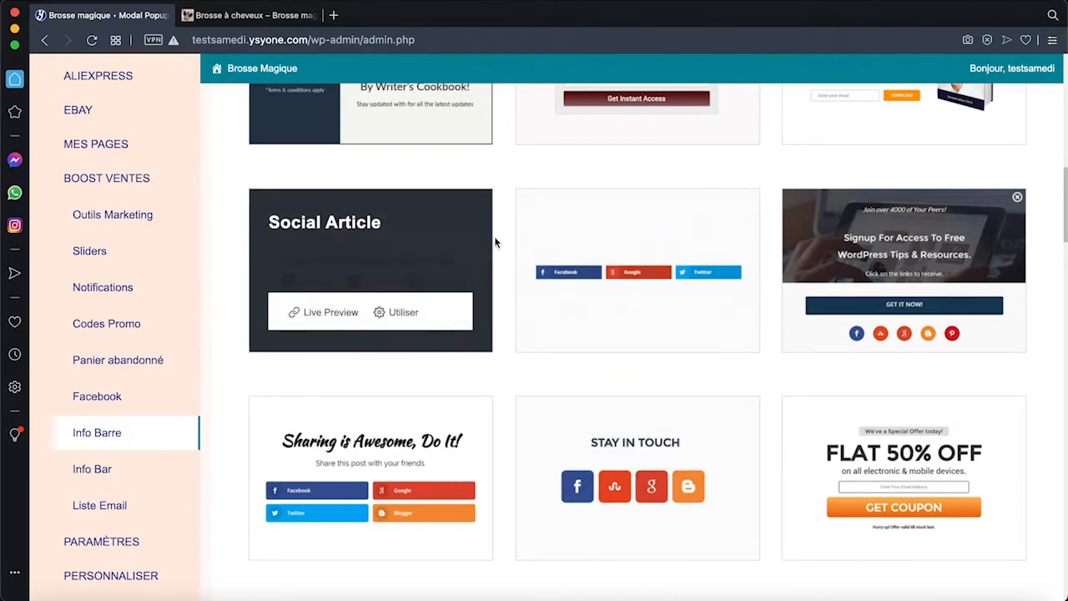
scroll(507, 222, up, 6)
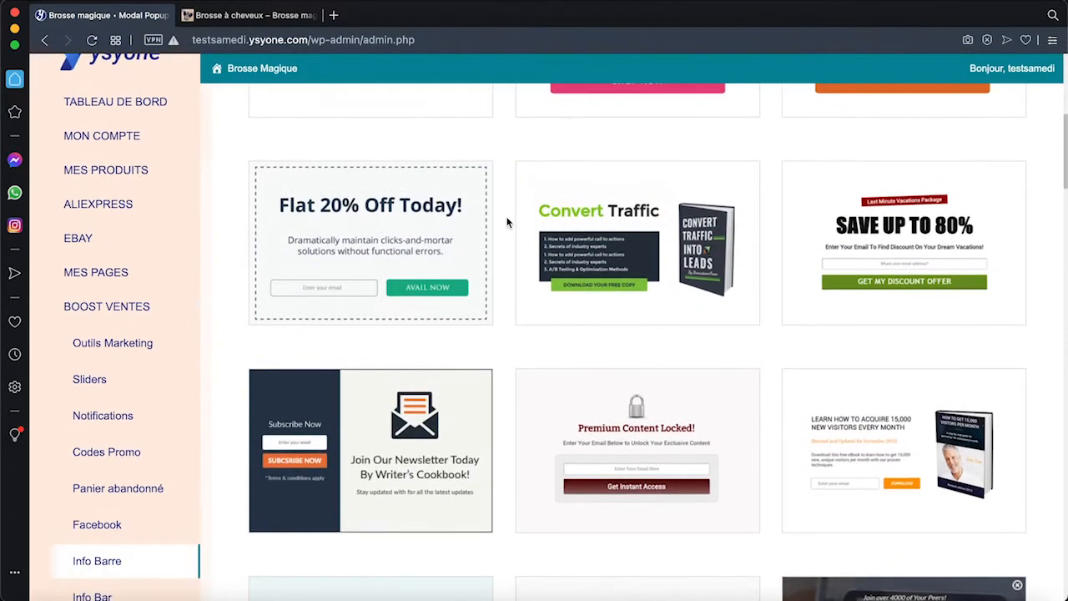
scroll(507, 222, up, 2)
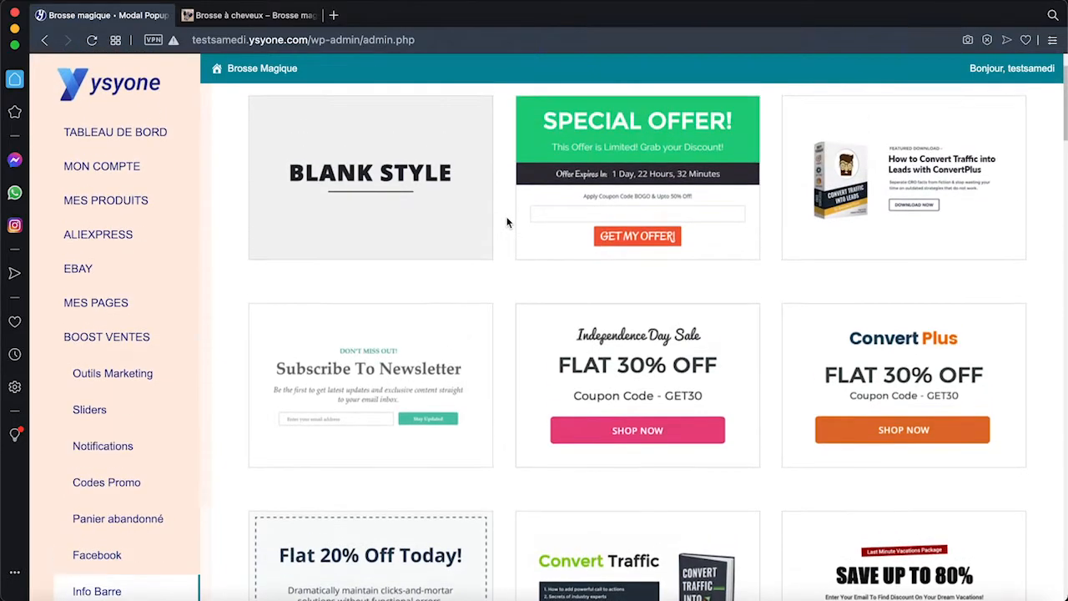
- Use the Every Design newsletter subscription template for the new popup
mouse_move(601, 308)
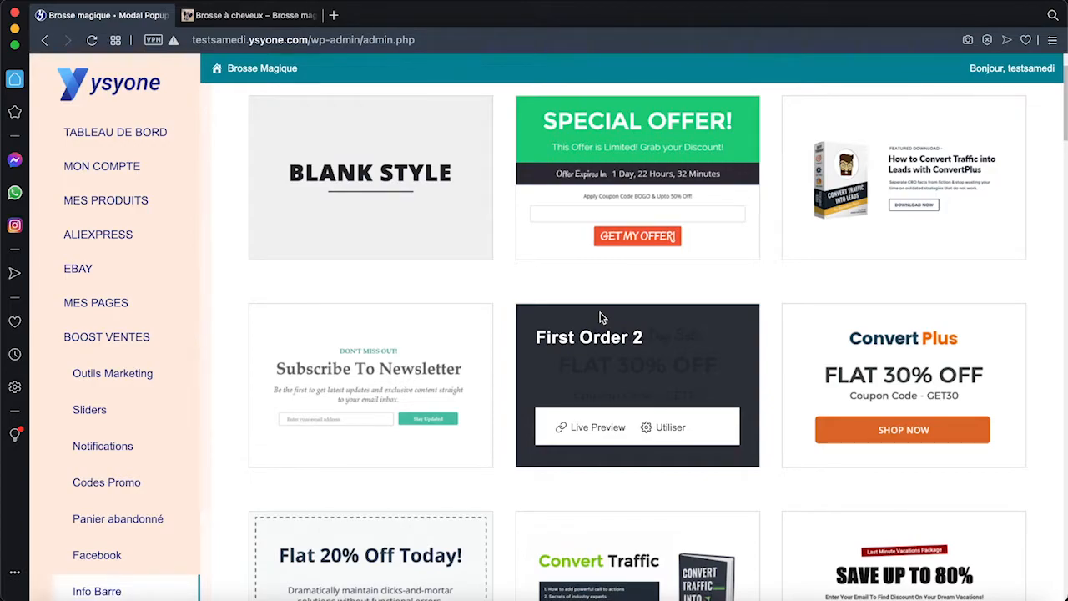
mouse_move(451, 342)
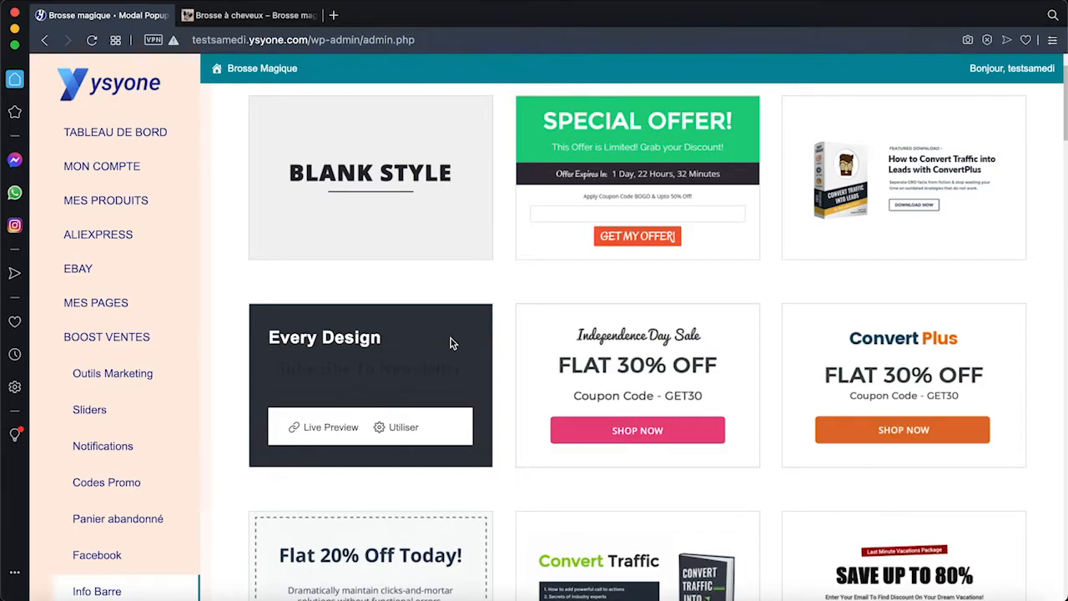
click(401, 435)
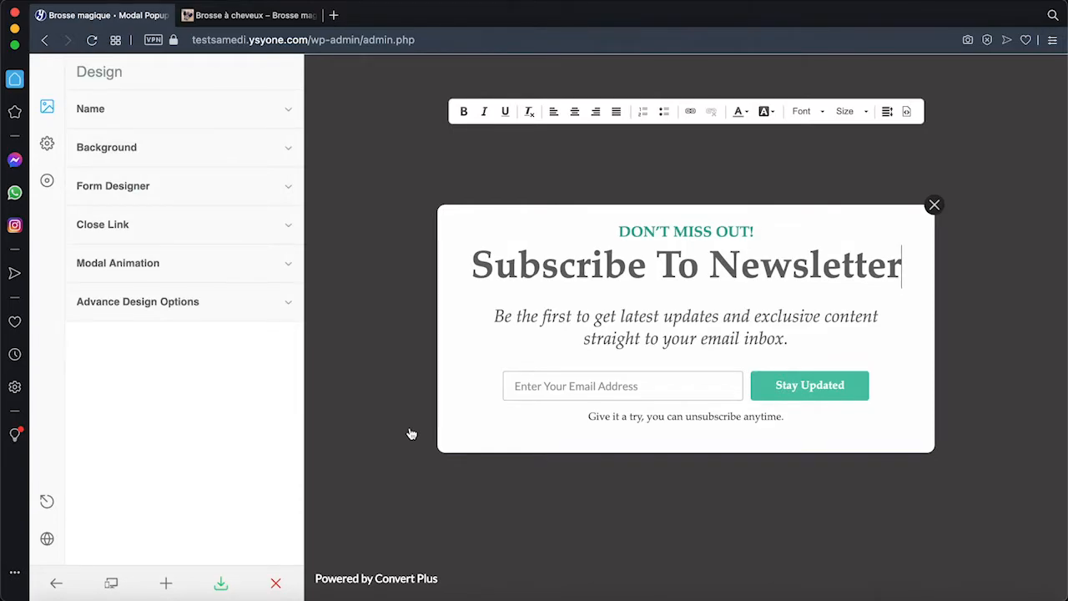
- Replace the popup's "Subscribe To Newsletter" headline with "Inscription newsletter !"
click(809, 265)
drag(906, 266, 465, 263)
text(In)
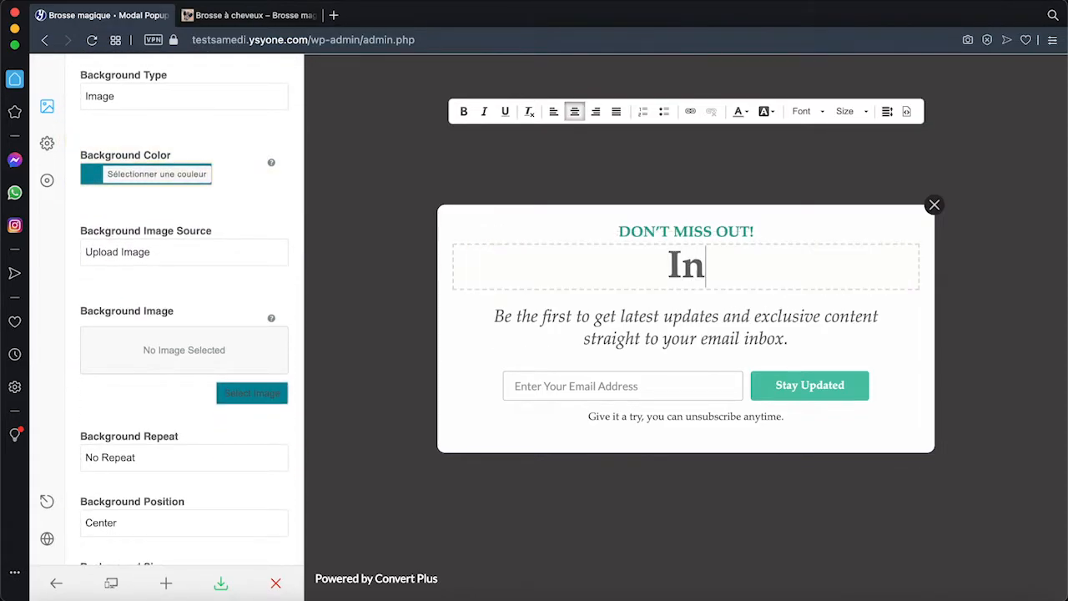
text(scription newsletter !)
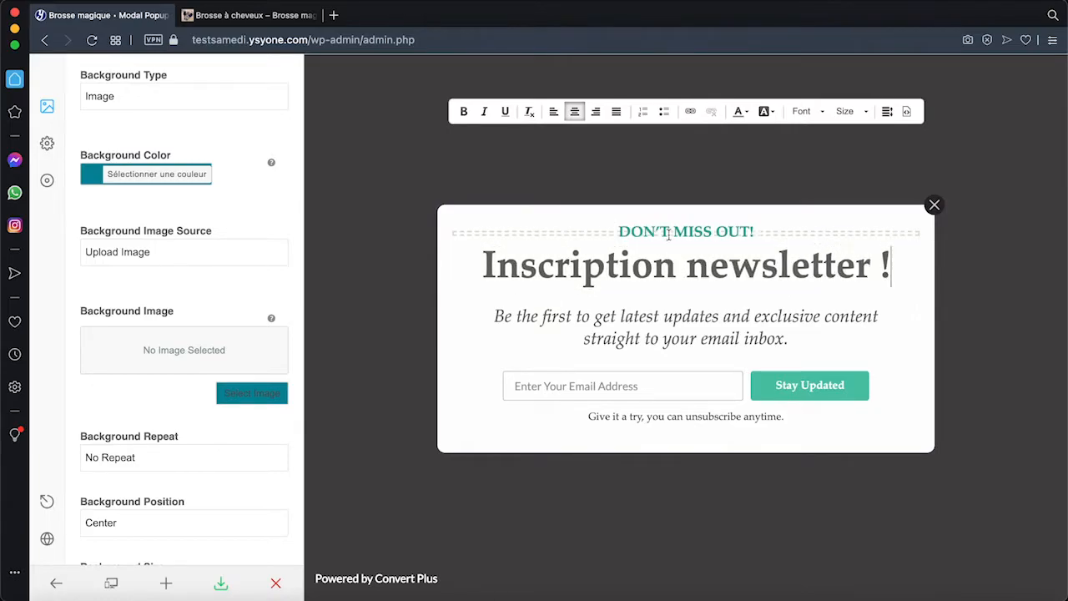
- Replace the "DON'T MISS OUT!" line above the headline with "Ne manquez rien !"
triple_click(725, 233)
text(Ne)
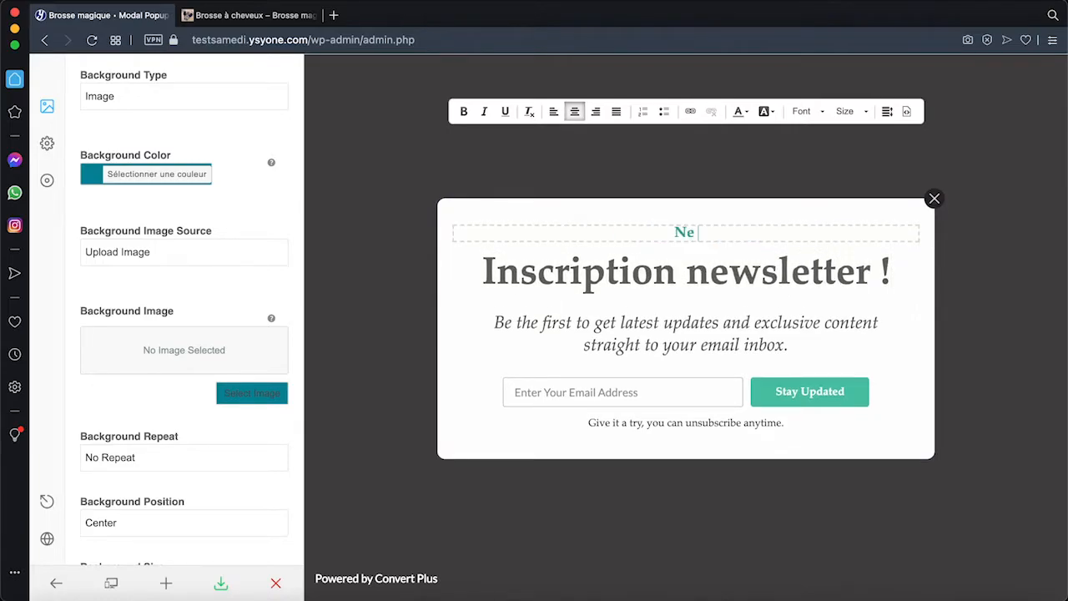
text( manquez rien !)
- Delete the italic description paragraph between the headline and the email field
click(726, 347)
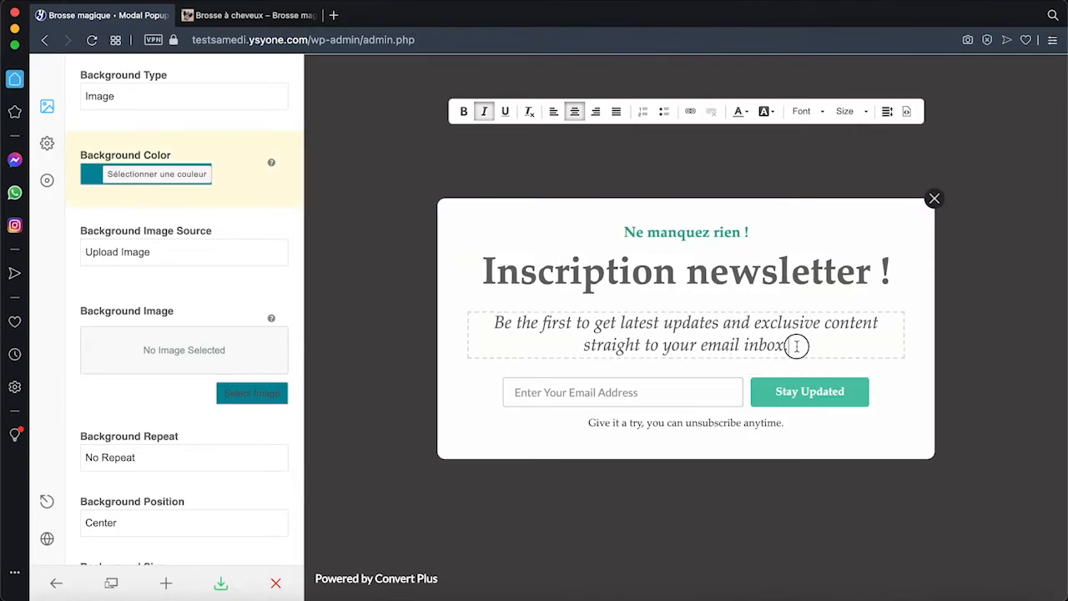
drag(791, 345, 455, 279)
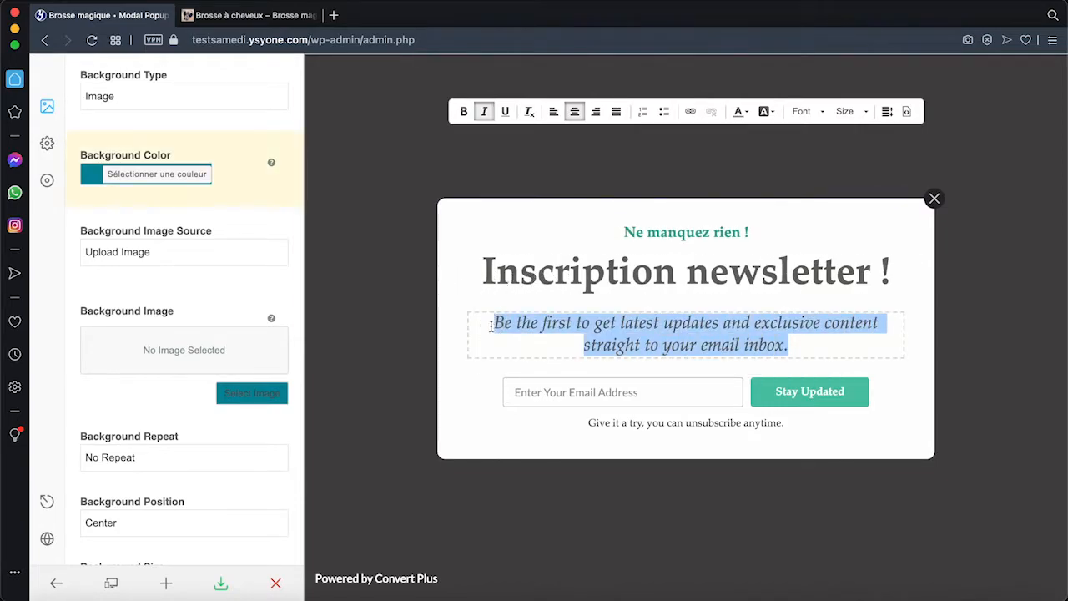
key(BackSpace)
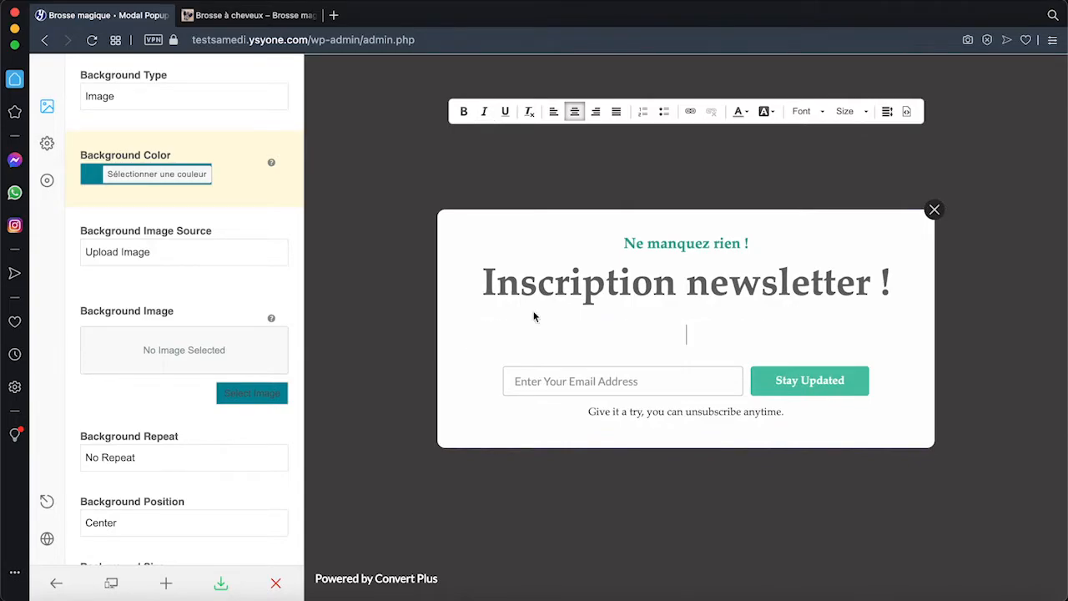
click(891, 378)
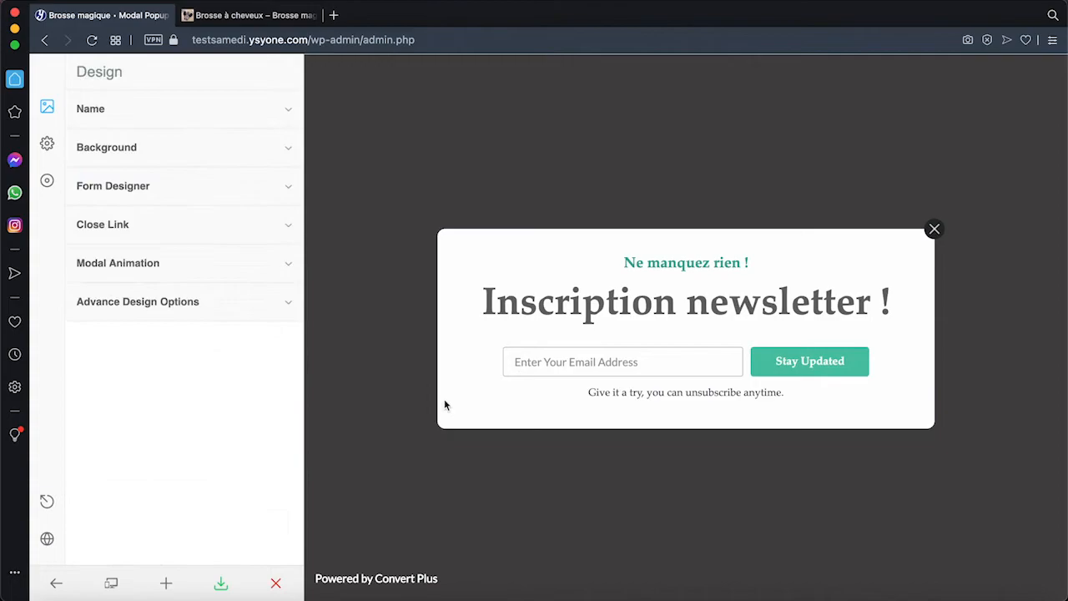
- Change the text color of the "Ne manquez rien !" line, trying dark orange and settling on custom magenta #cc00cc
click(682, 261)
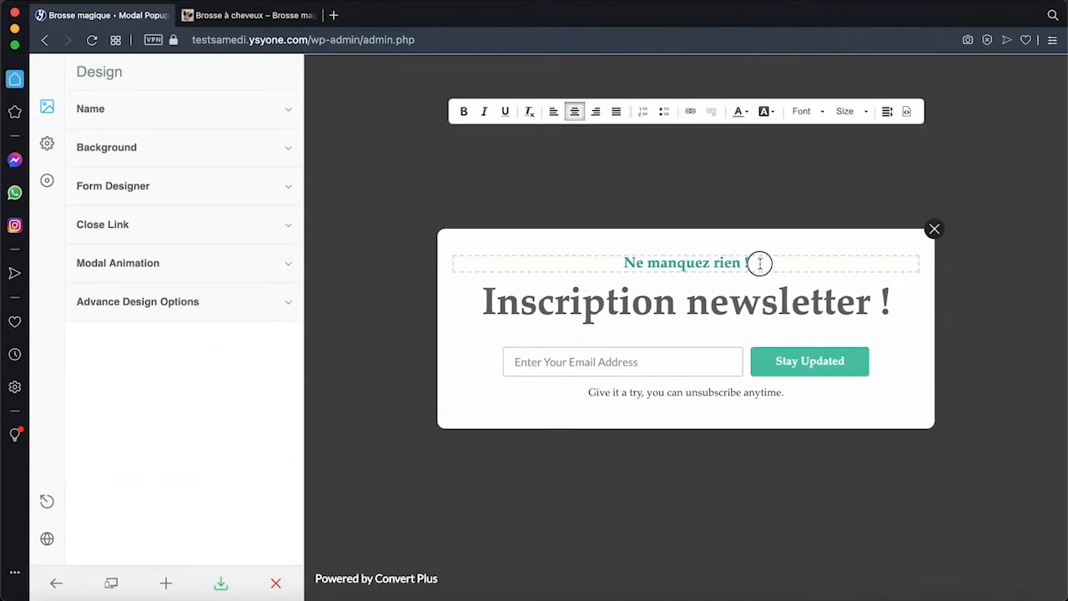
triple_click(618, 265)
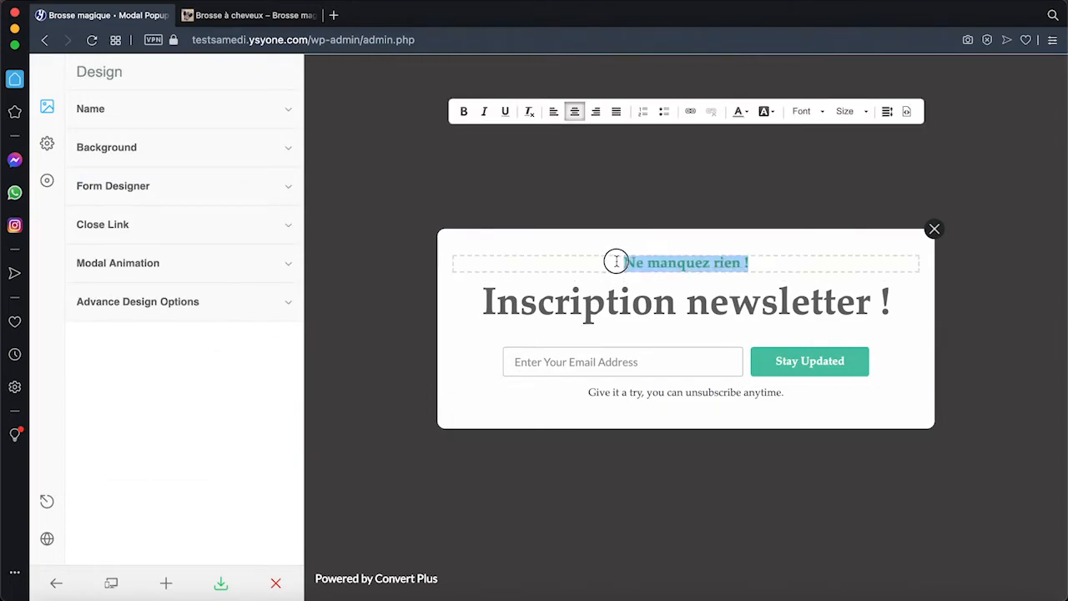
click(741, 111)
click(748, 170)
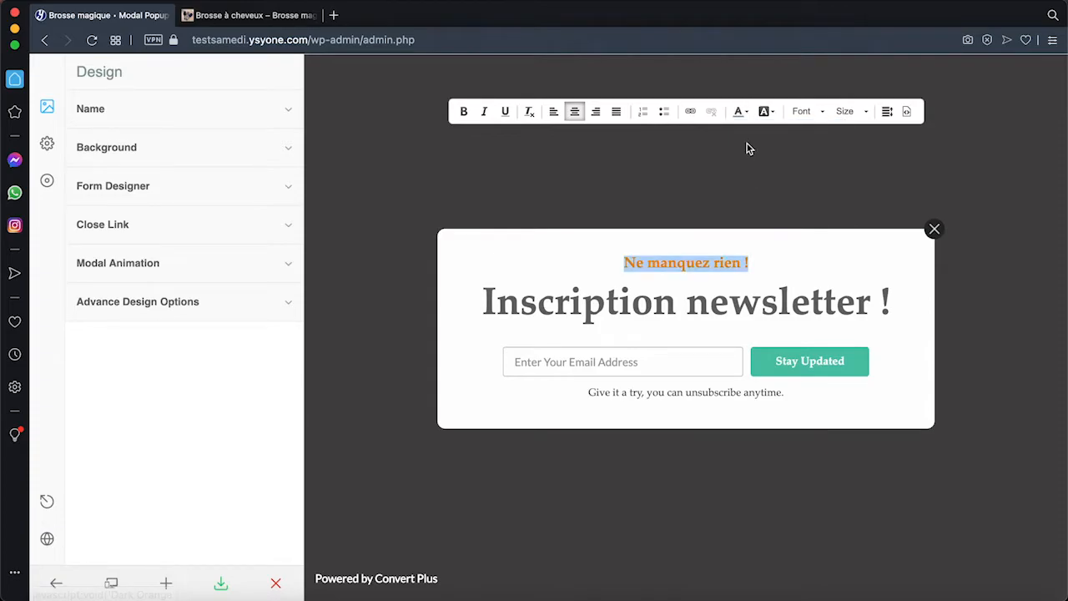
click(744, 111)
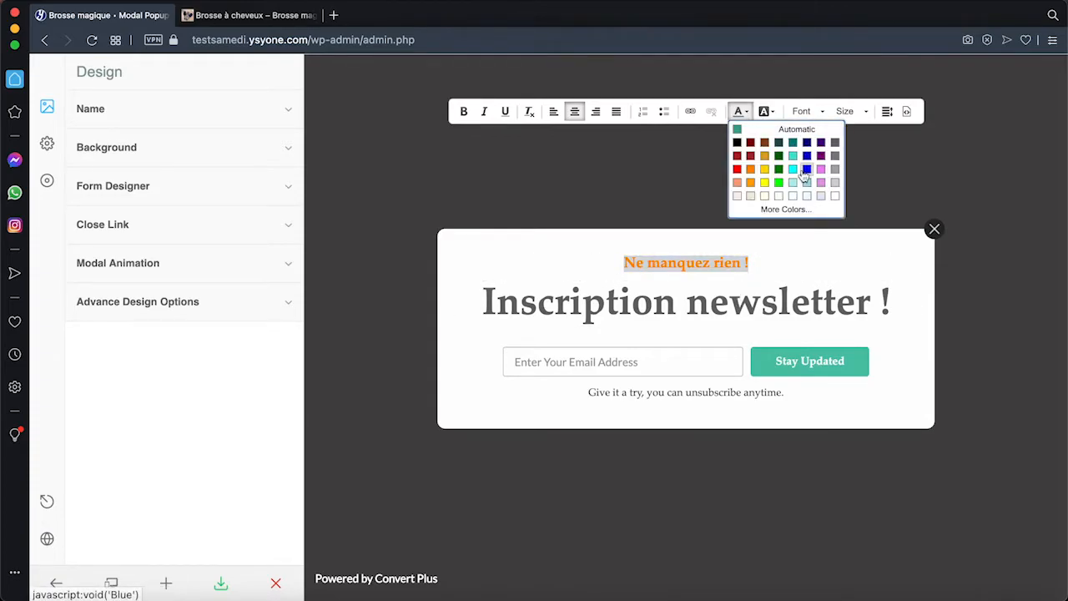
click(766, 210)
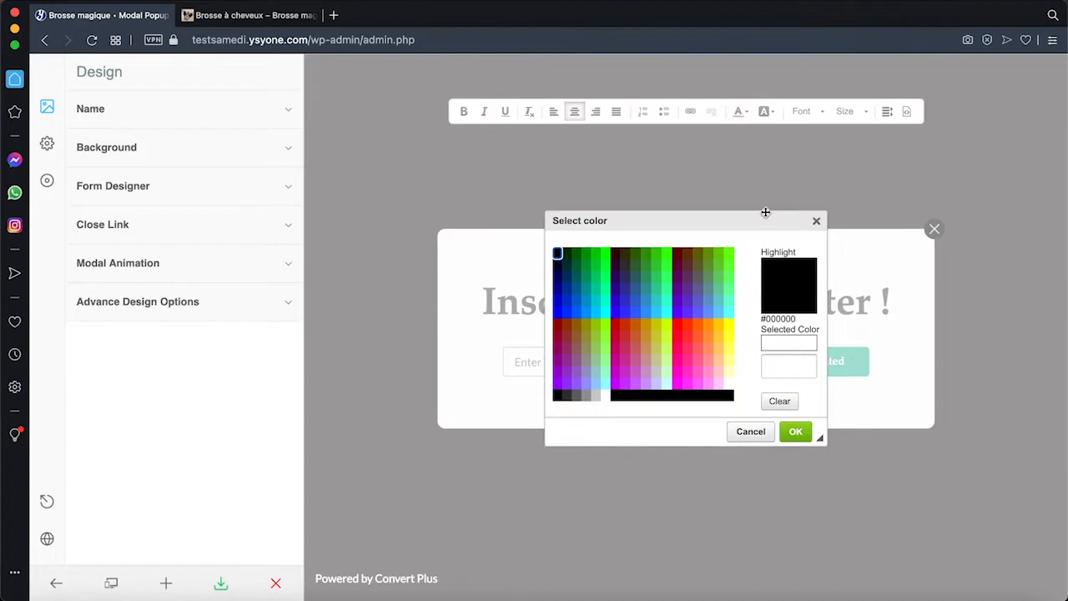
click(615, 370)
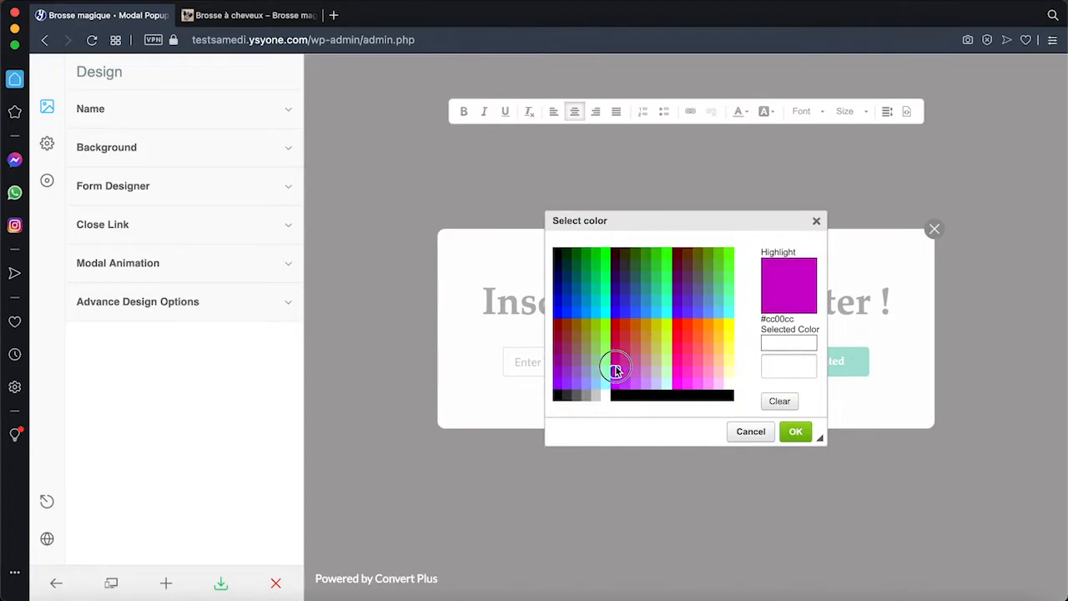
click(797, 429)
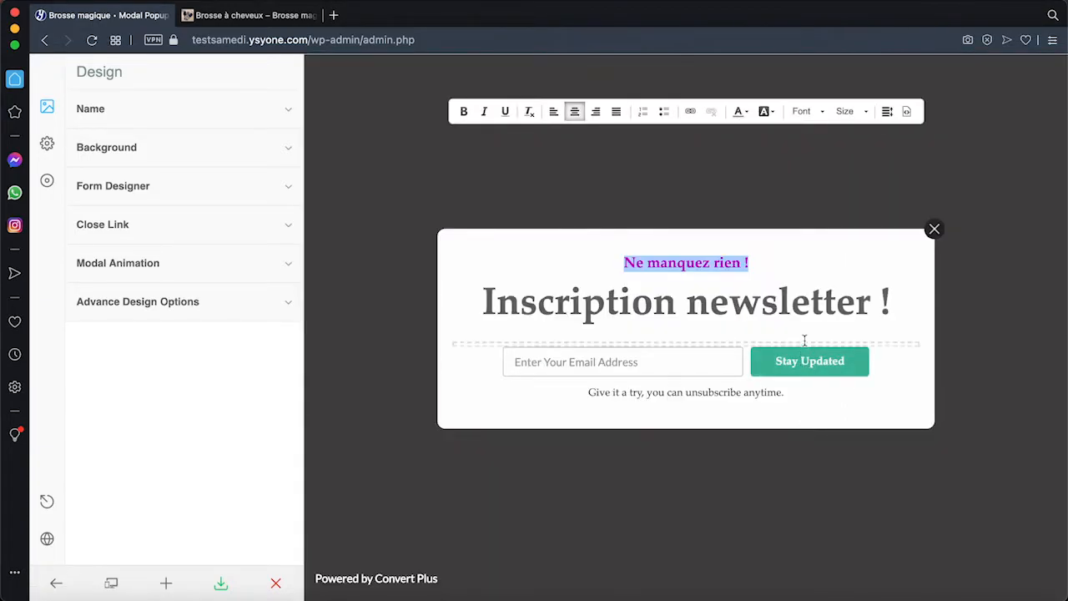
- Color the whole "Inscription newsletter !" headline black
click(779, 306)
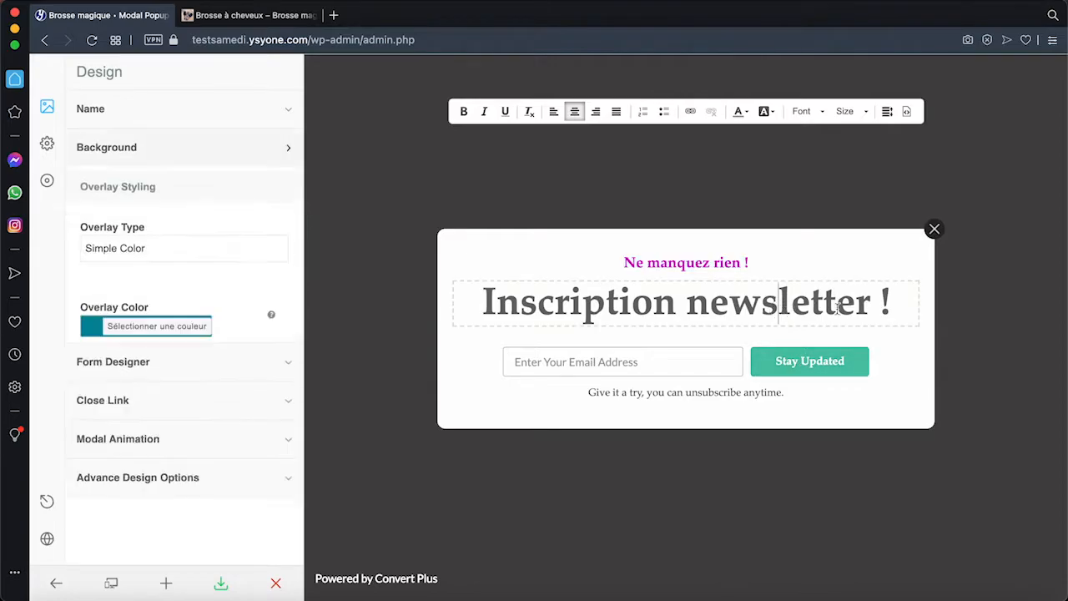
drag(887, 306, 675, 300)
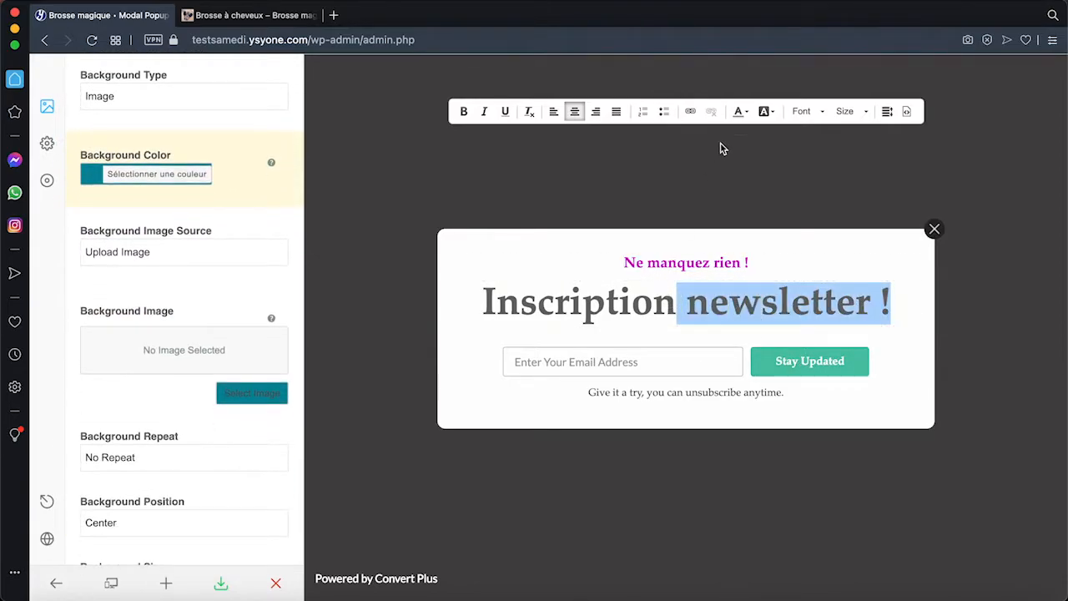
click(742, 112)
click(737, 143)
drag(676, 302, 487, 284)
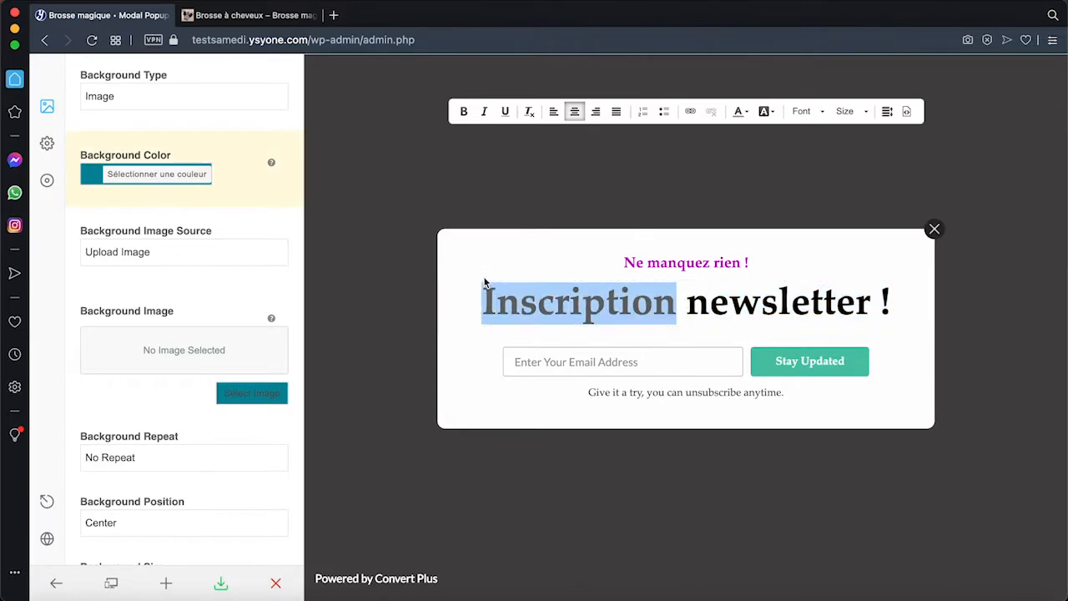
click(743, 111)
click(739, 147)
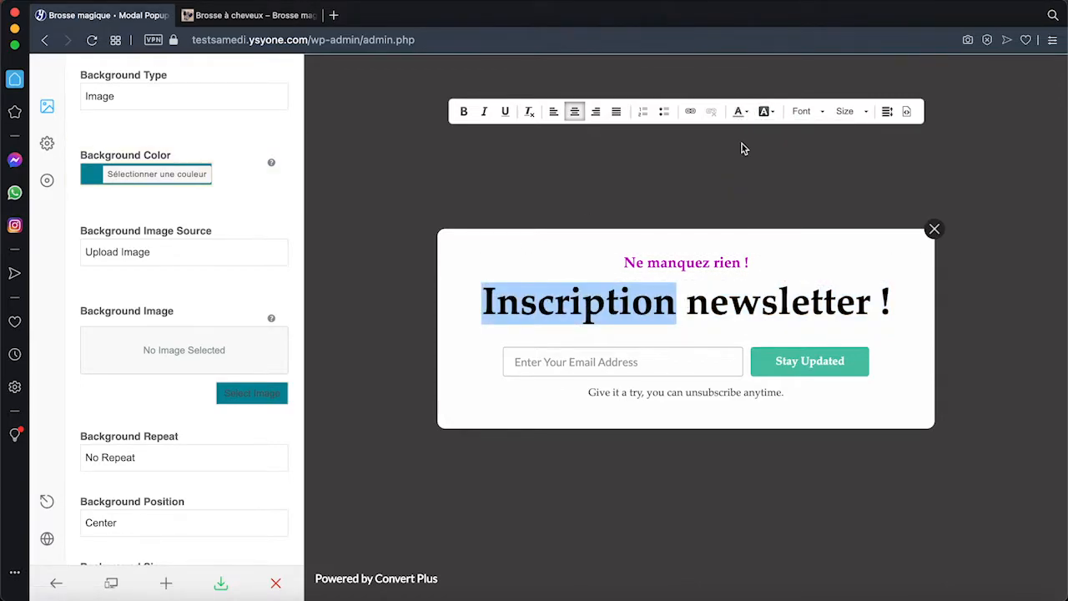
click(754, 299)
click(798, 243)
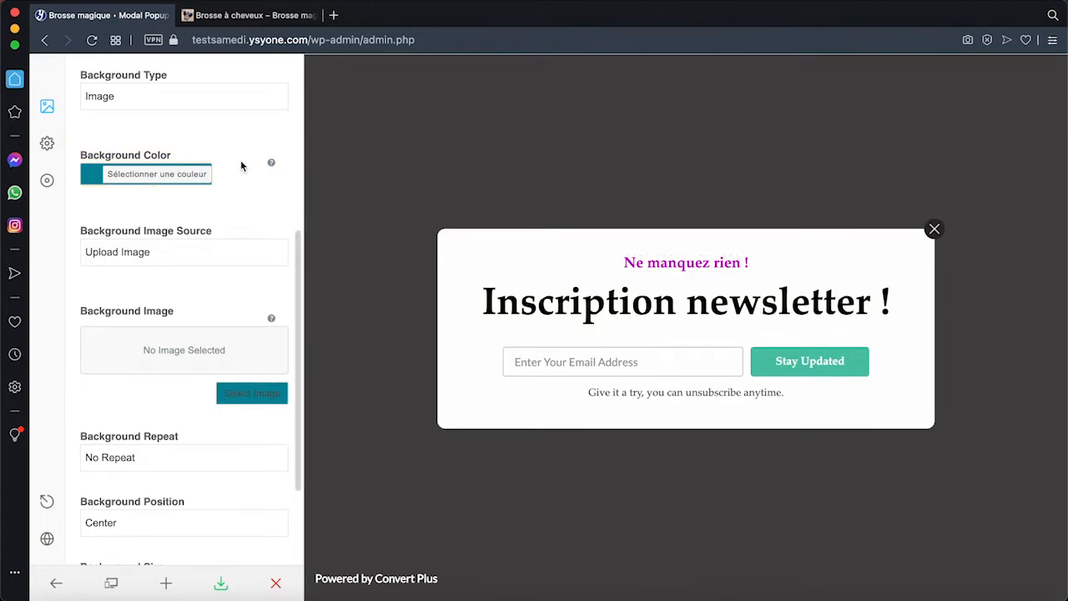
- Set the popup's background color to a light pink with 0.86 opacity
click(146, 177)
drag(166, 270, 225, 222)
drag(241, 322, 252, 366)
drag(236, 403, 210, 406)
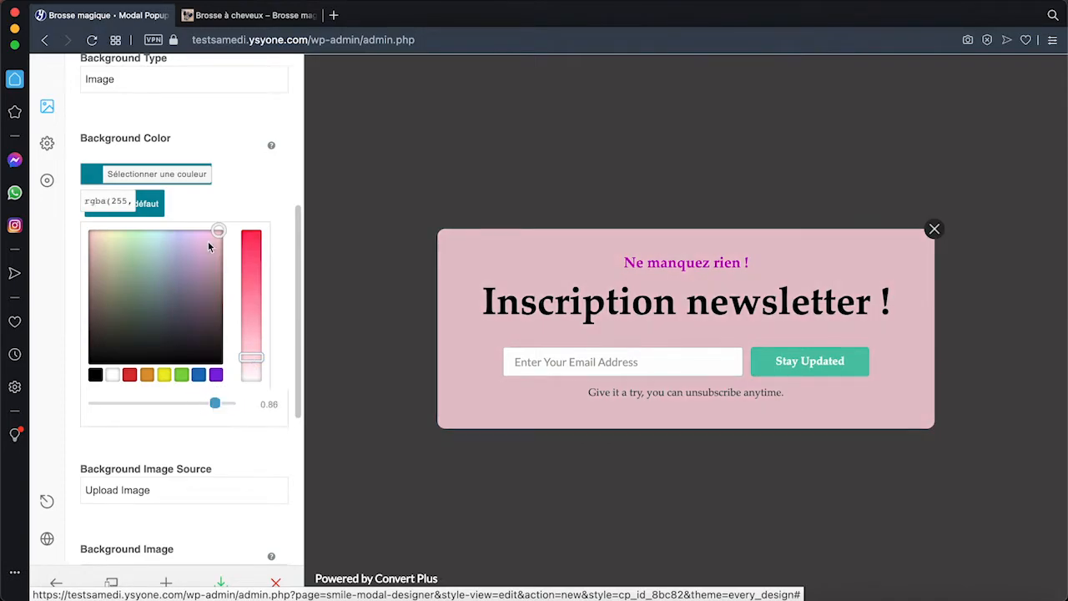
click(207, 175)
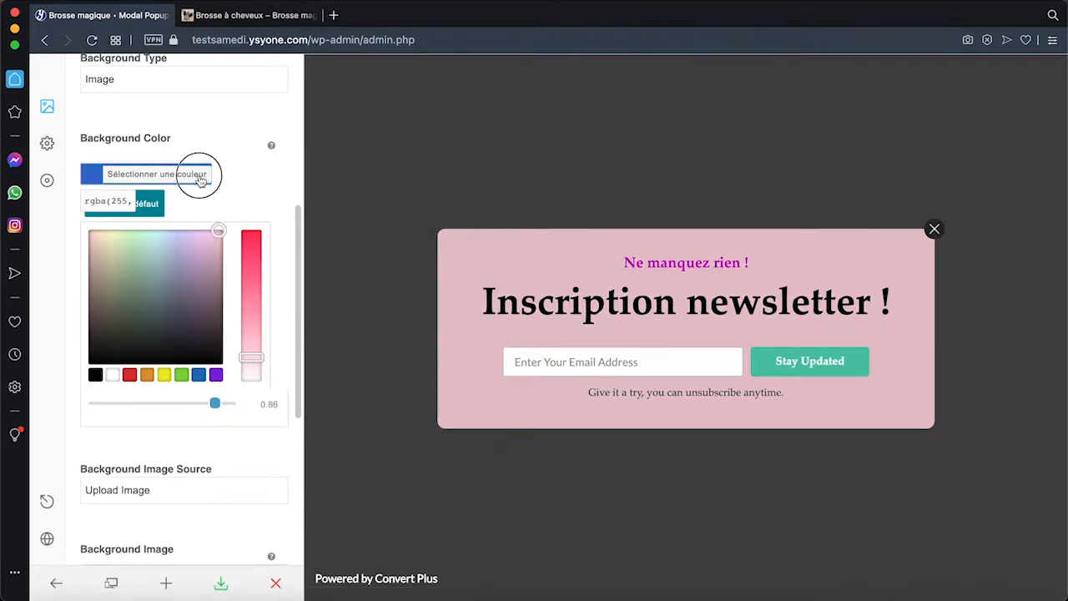
- Set the popup's background image to the square picture with a pink circle and yellow-green floral border from the media library
click(211, 260)
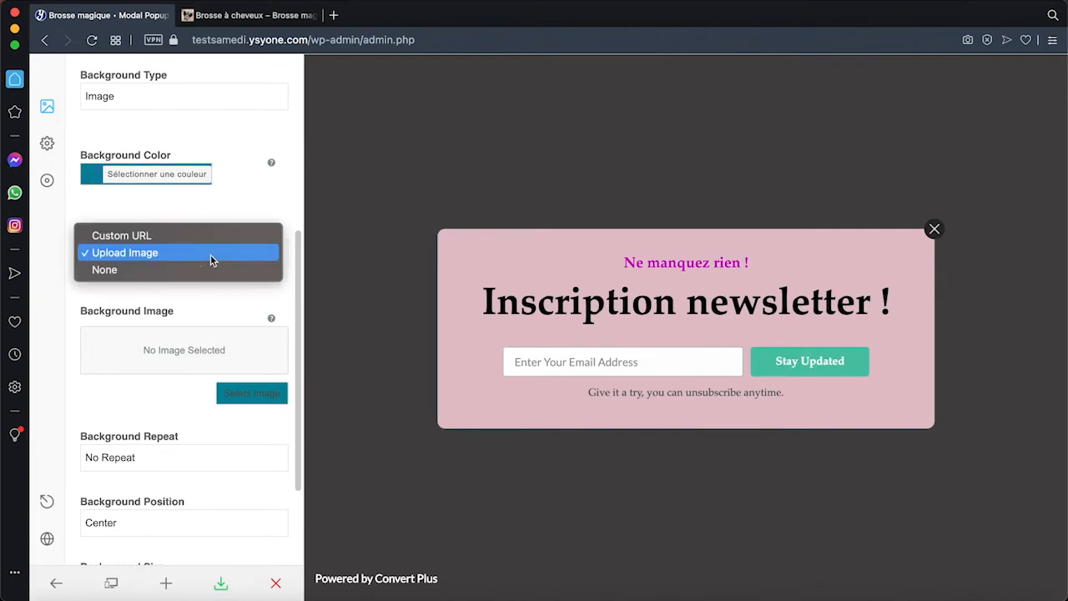
click(210, 258)
click(242, 391)
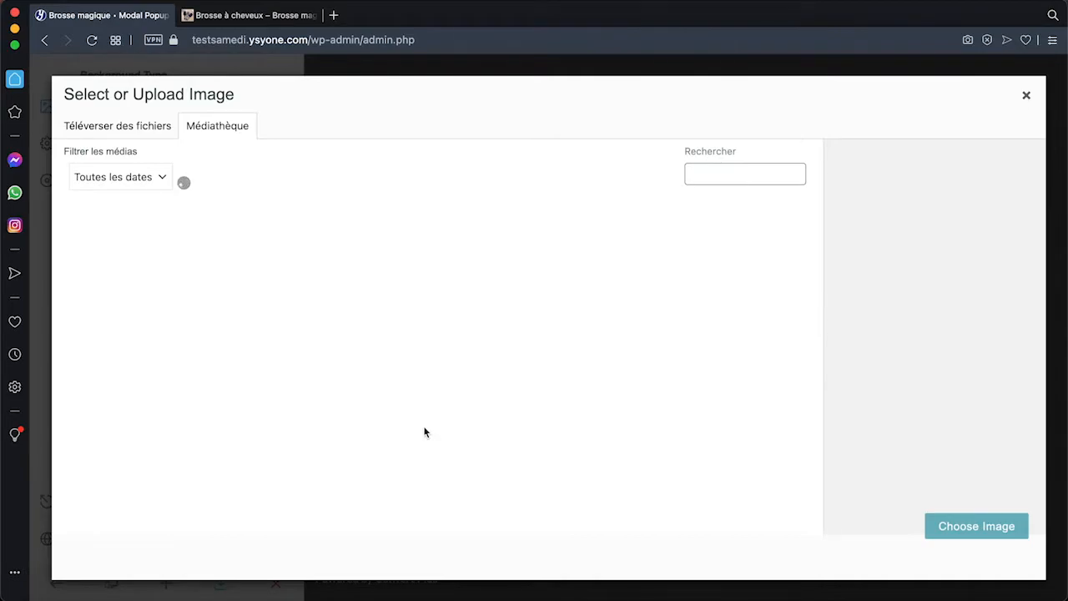
scroll(426, 433, down, 5)
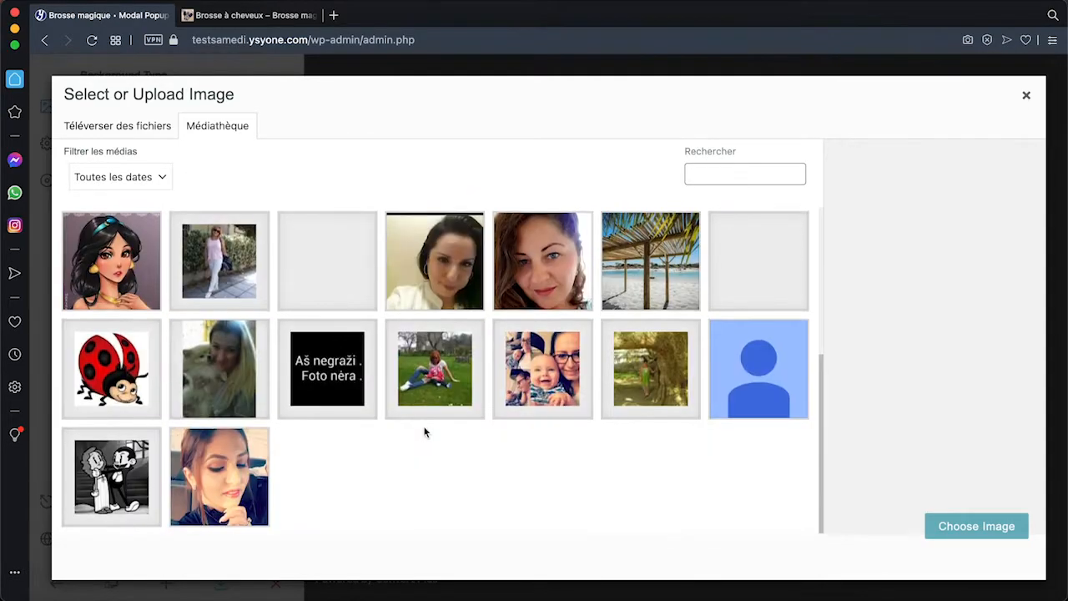
scroll(426, 432, up, 5)
click(353, 390)
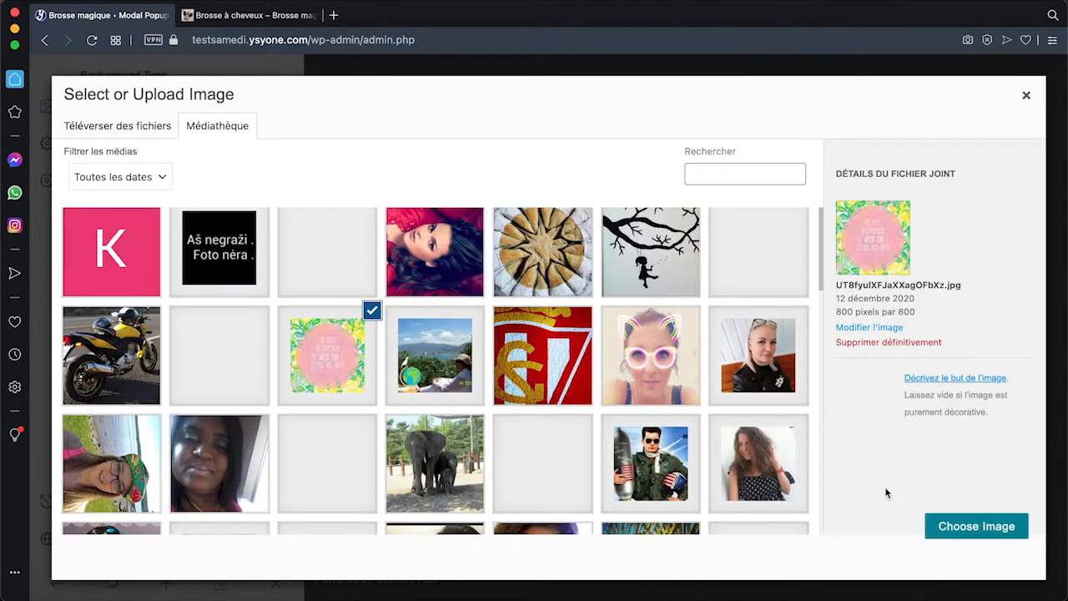
click(959, 526)
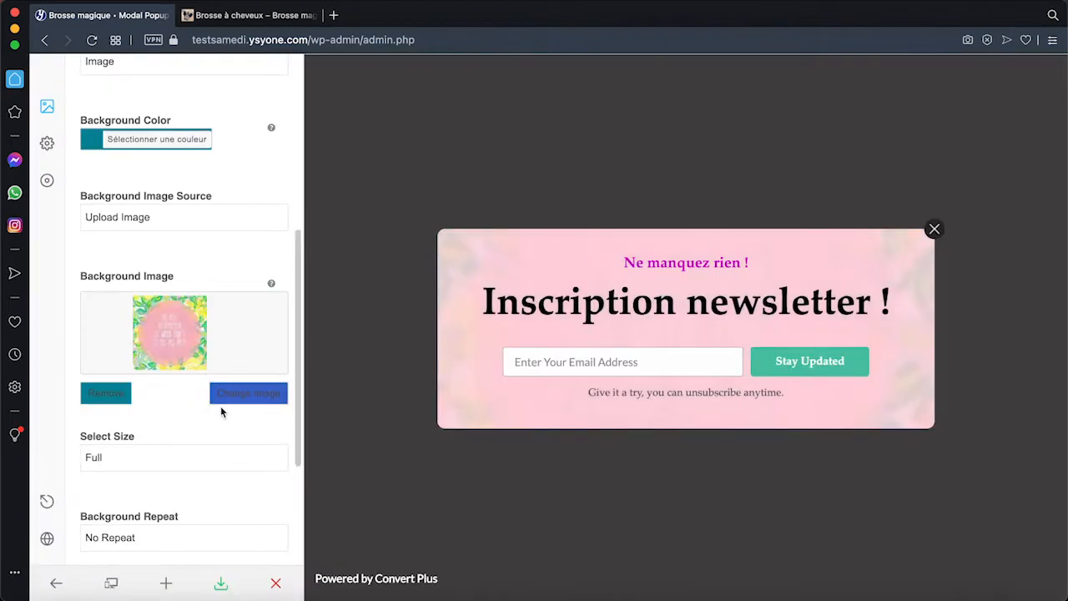
- Set the opacity of the popup's pink background color to 0.83
click(206, 144)
mouse_move(215, 377)
mouse_down()
mouse_move(111, 367)
mouse_move(96, 363)
mouse_move(157, 362)
mouse_move(42, 345)
mouse_move(210, 376)
mouse_up()
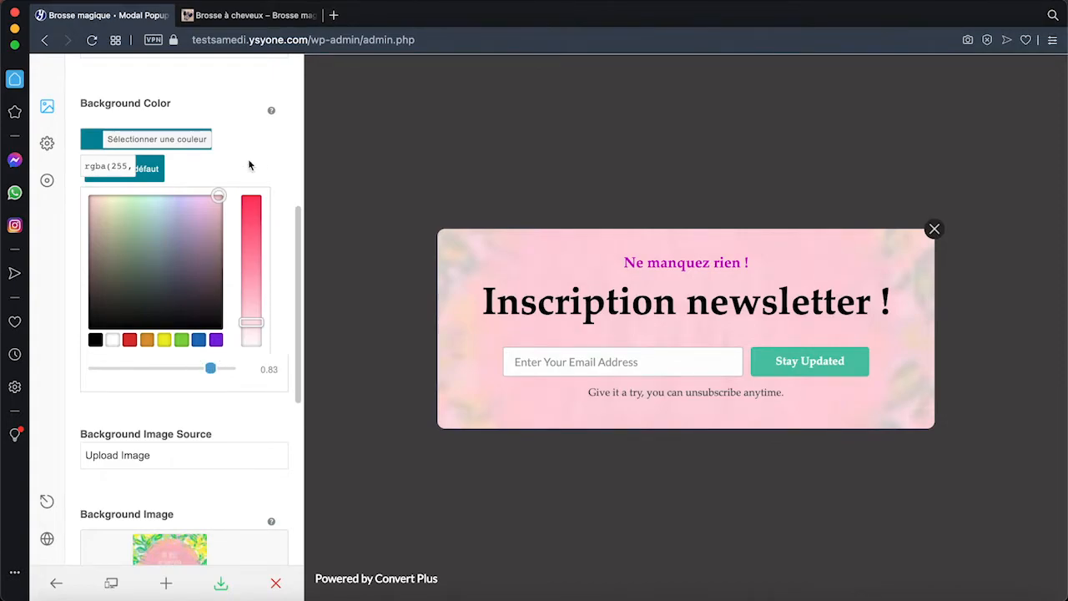
click(192, 166)
scroll(221, 266, down, 4)
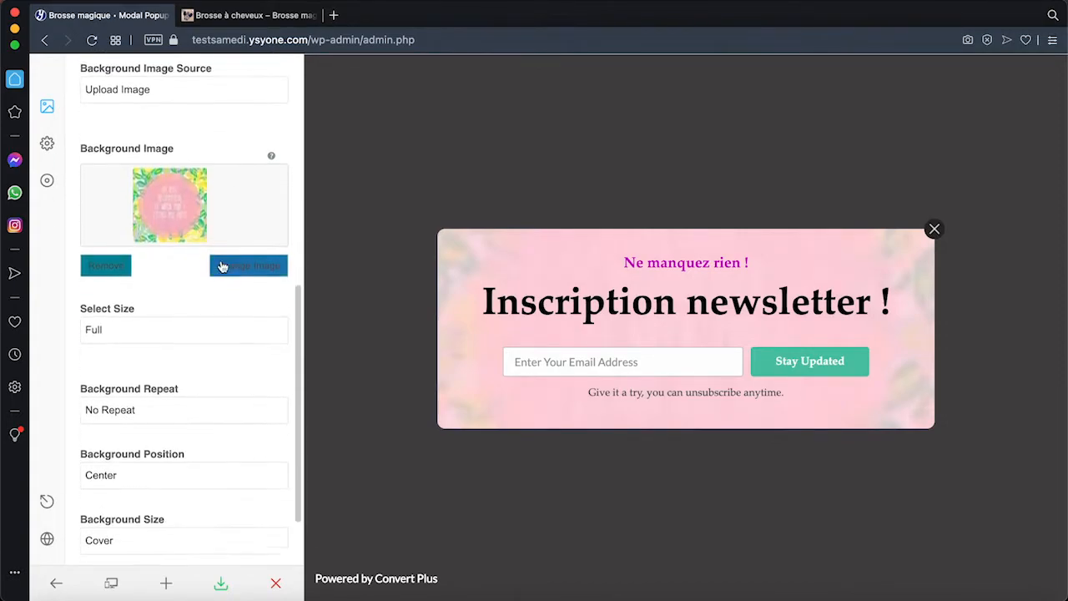
- Name the popup design "Inscription newsletter"
scroll(233, 358, up, 6)
scroll(234, 358, up, 3)
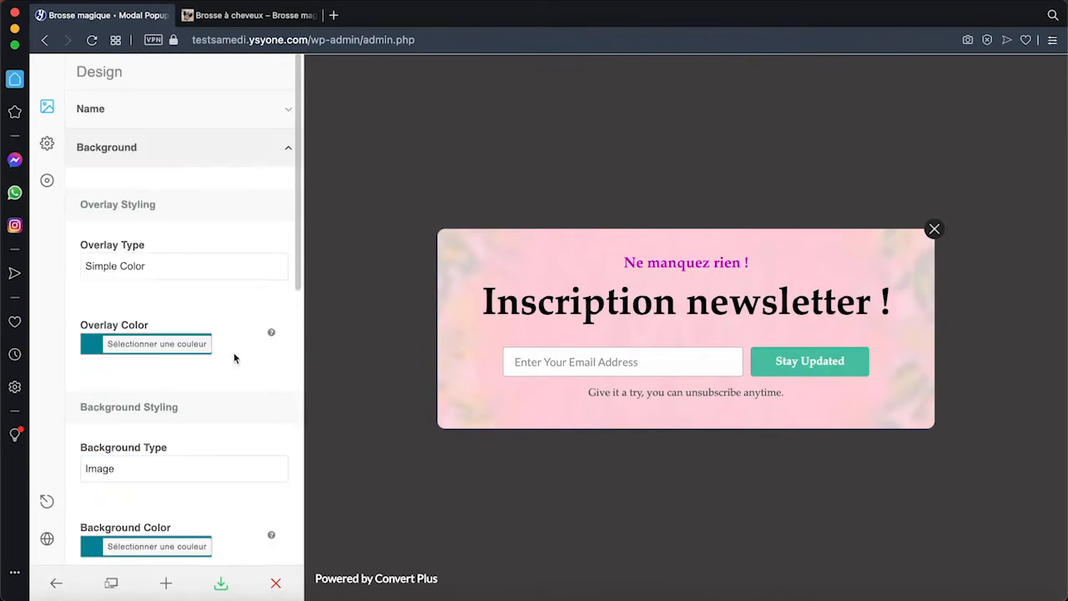
click(215, 112)
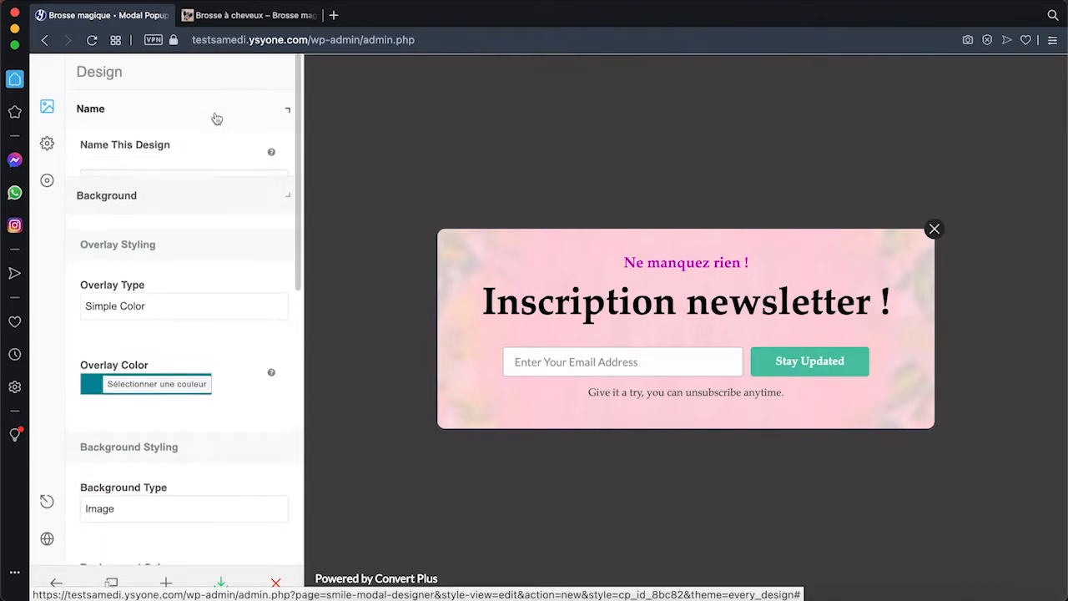
click(169, 207)
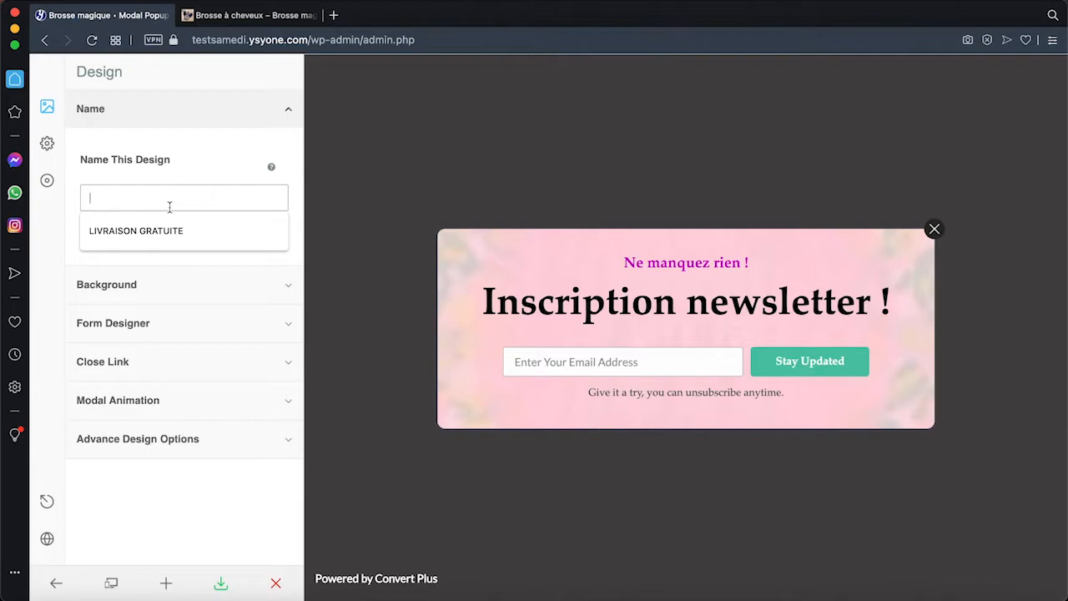
text(Inscription newsletter)
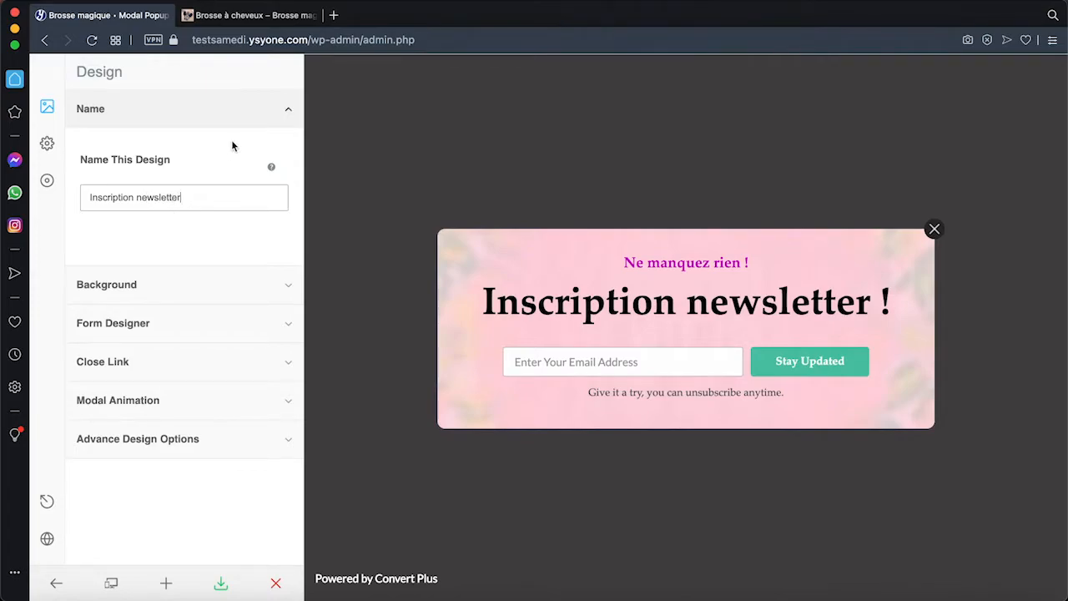
click(231, 118)
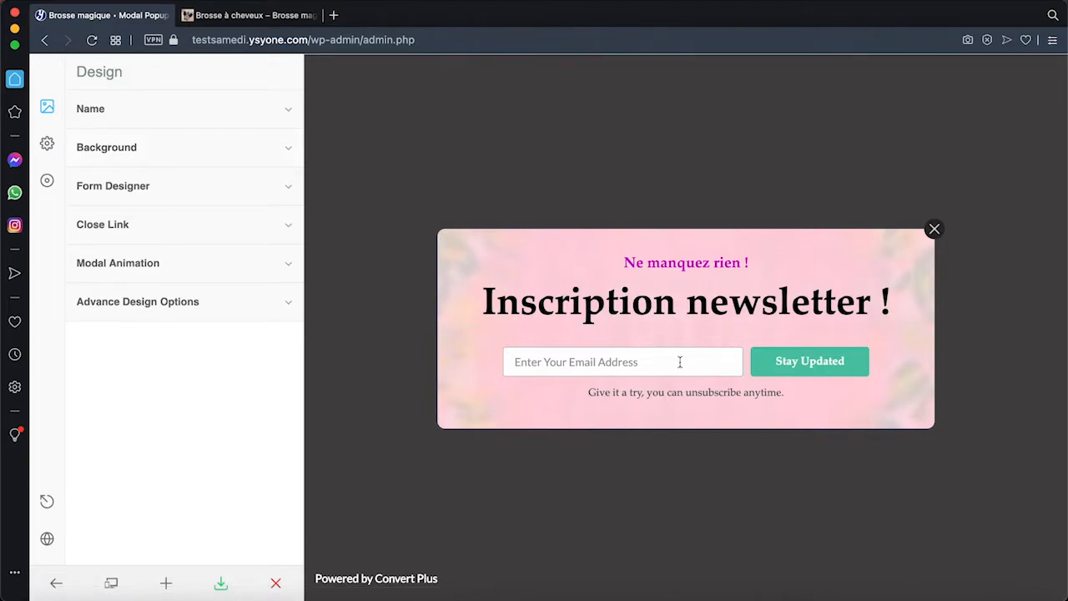
- Add a new text field to the popup's form after the email field and open its settings
click(705, 361)
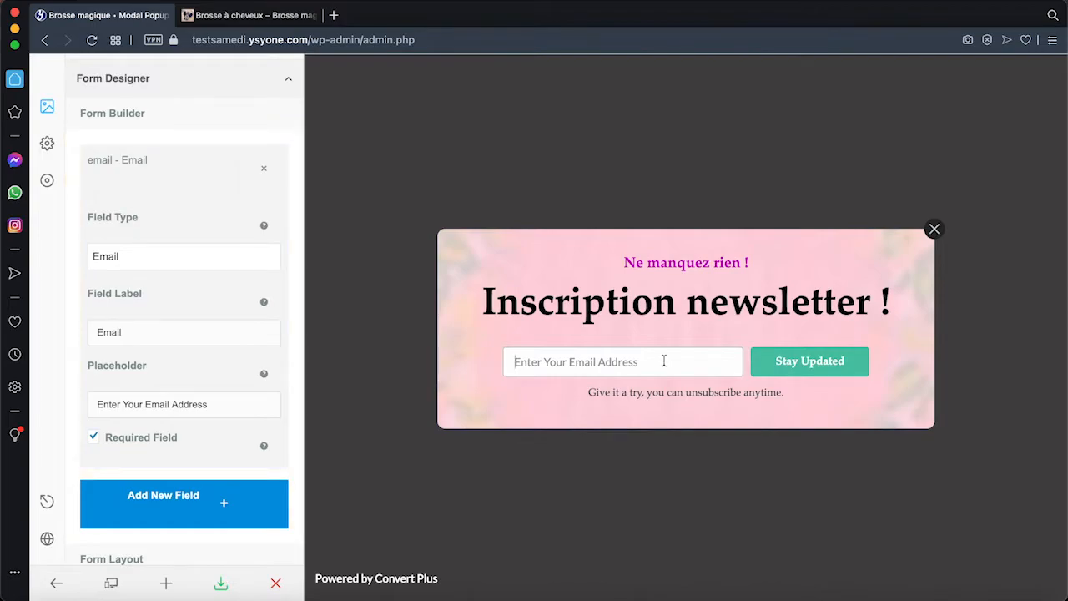
click(176, 510)
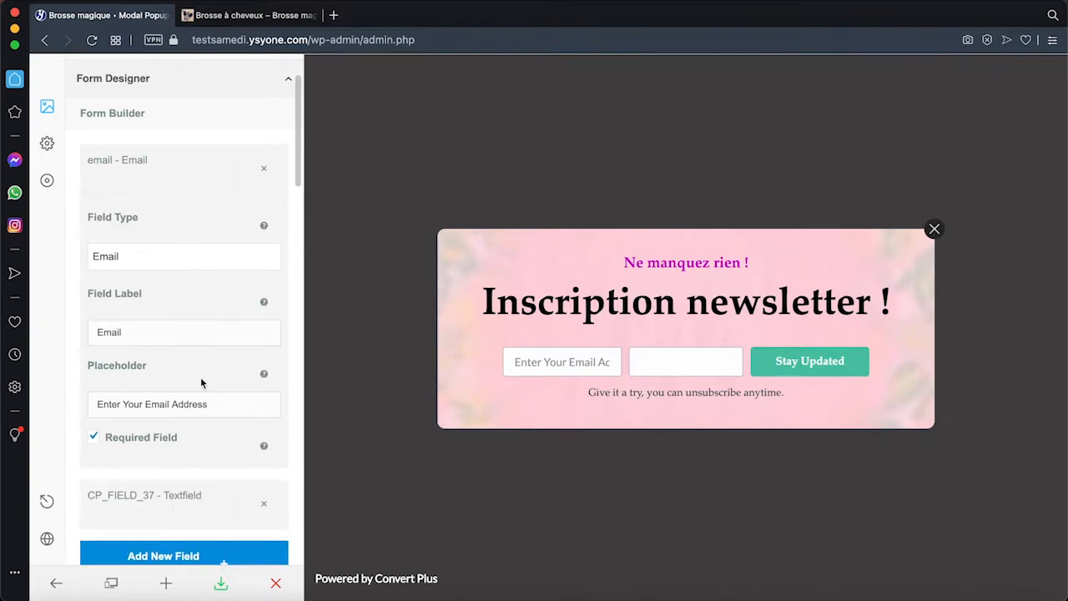
scroll(204, 373, down, 5)
click(222, 291)
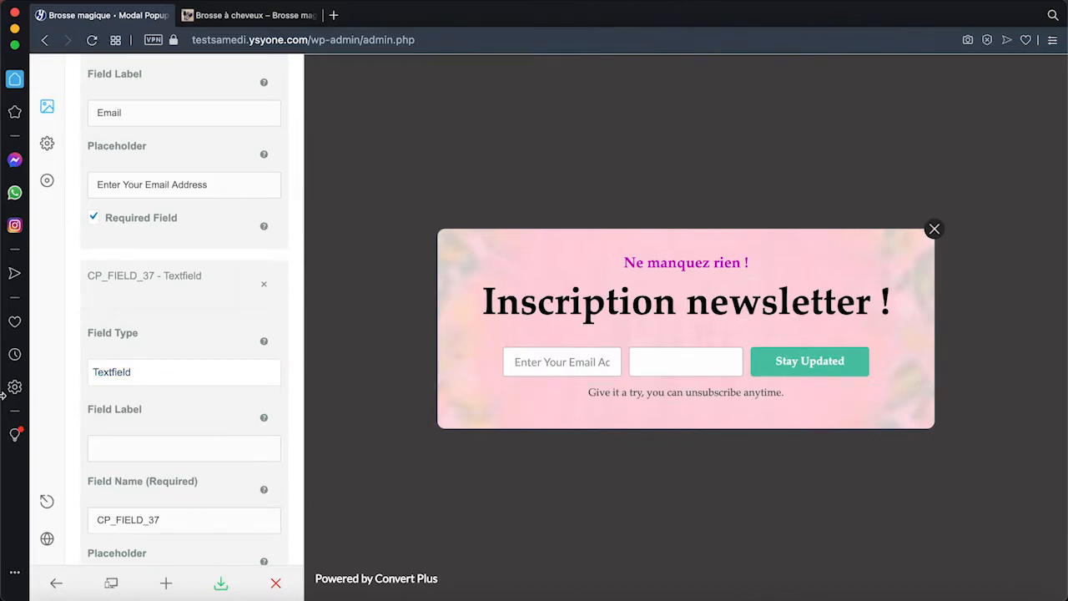
- Set the placeholder of the new text field to "laisser un message"
click(699, 369)
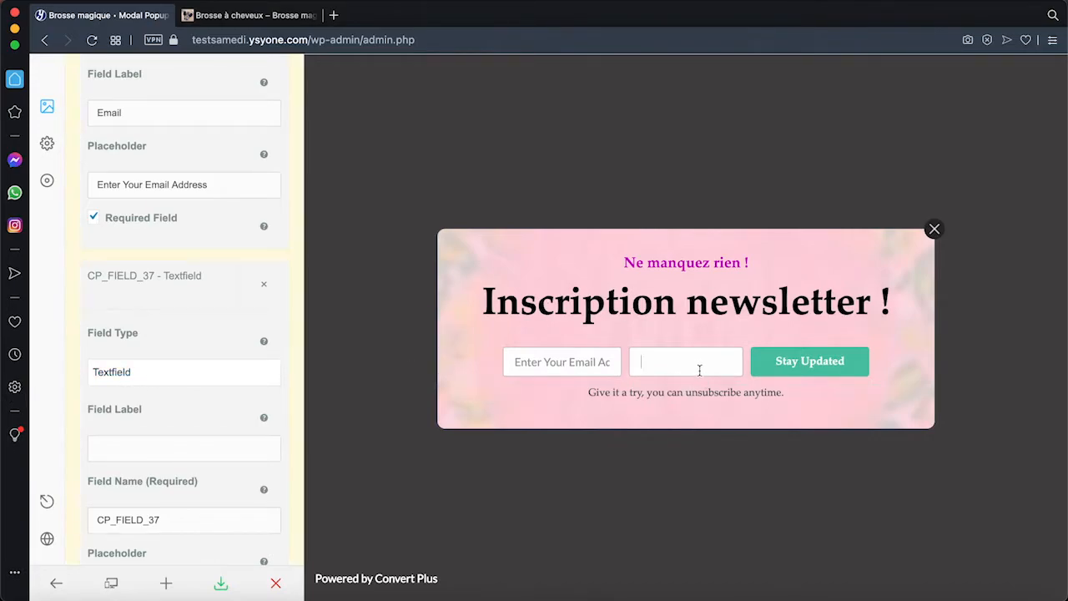
click(205, 422)
text(laisser)
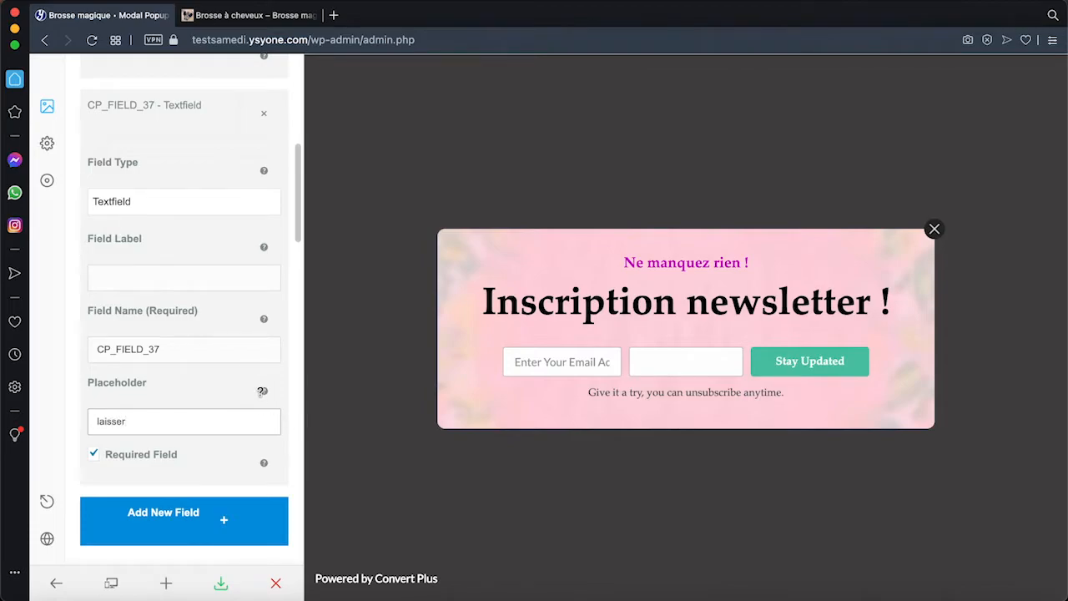
click(239, 349)
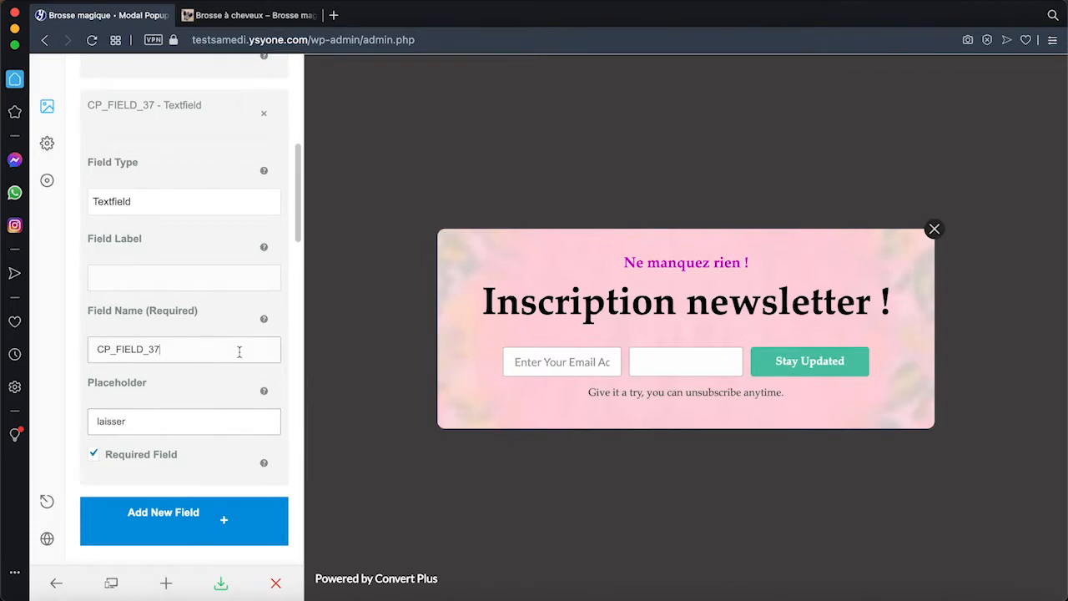
click(192, 420)
text(un message)
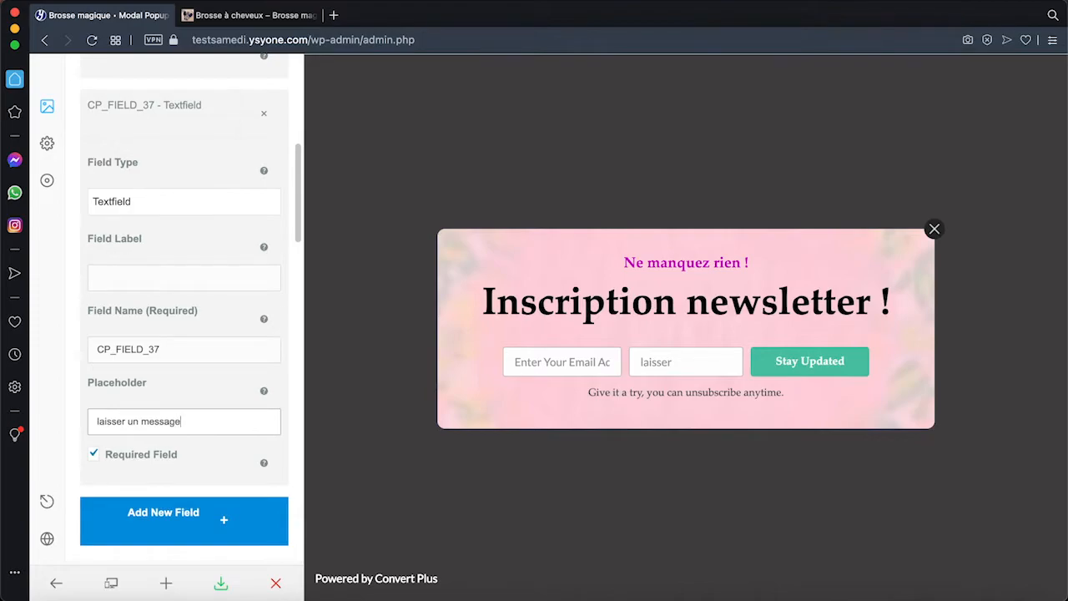
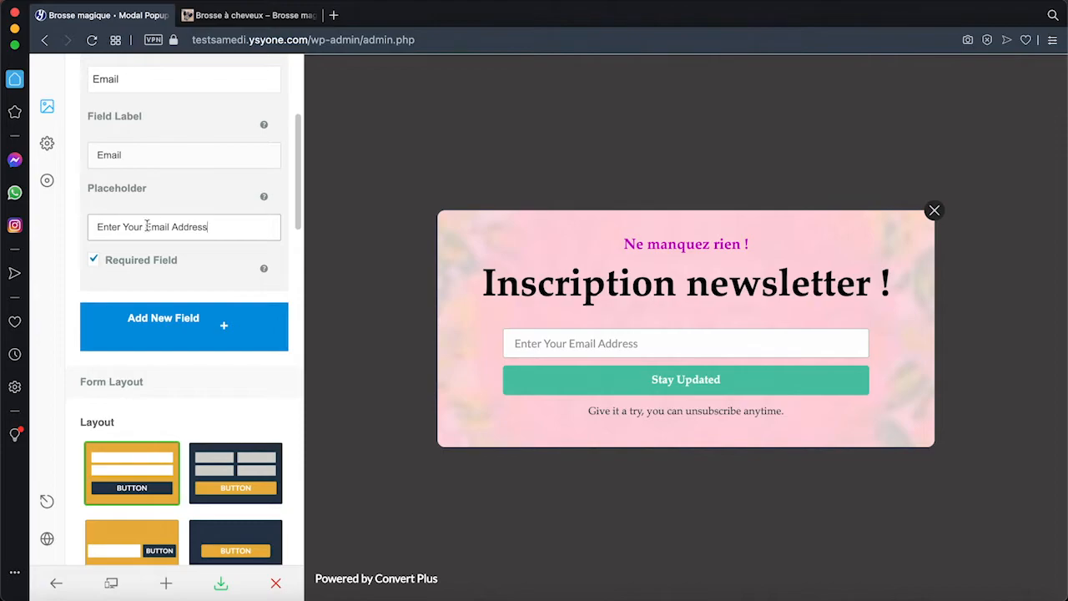
- Change the email field's placeholder to "Mon adresse mail"
scroll(208, 232, up, 3)
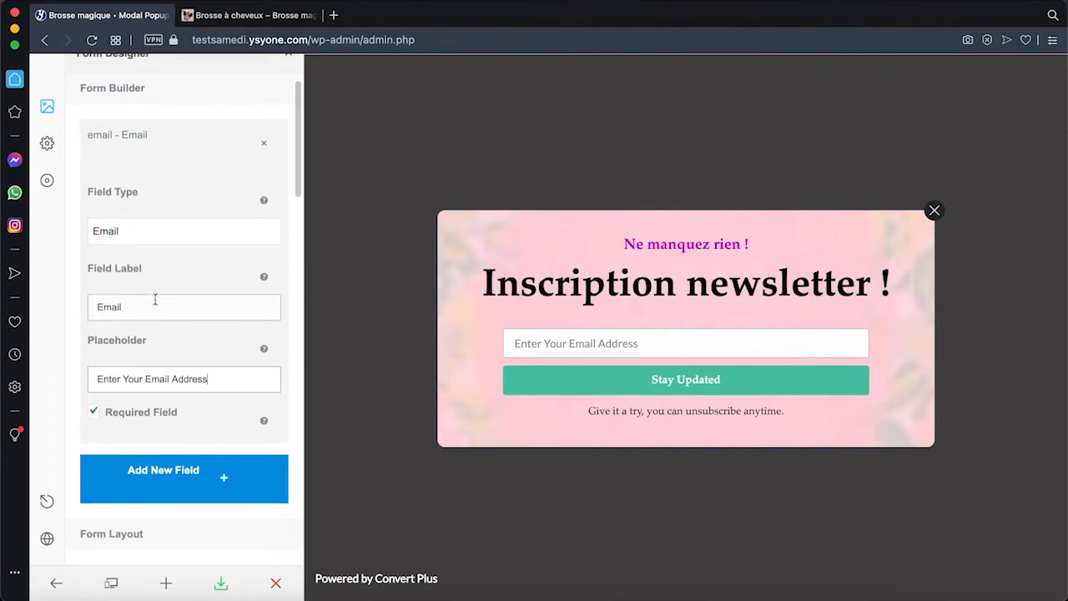
drag(212, 379, 82, 386)
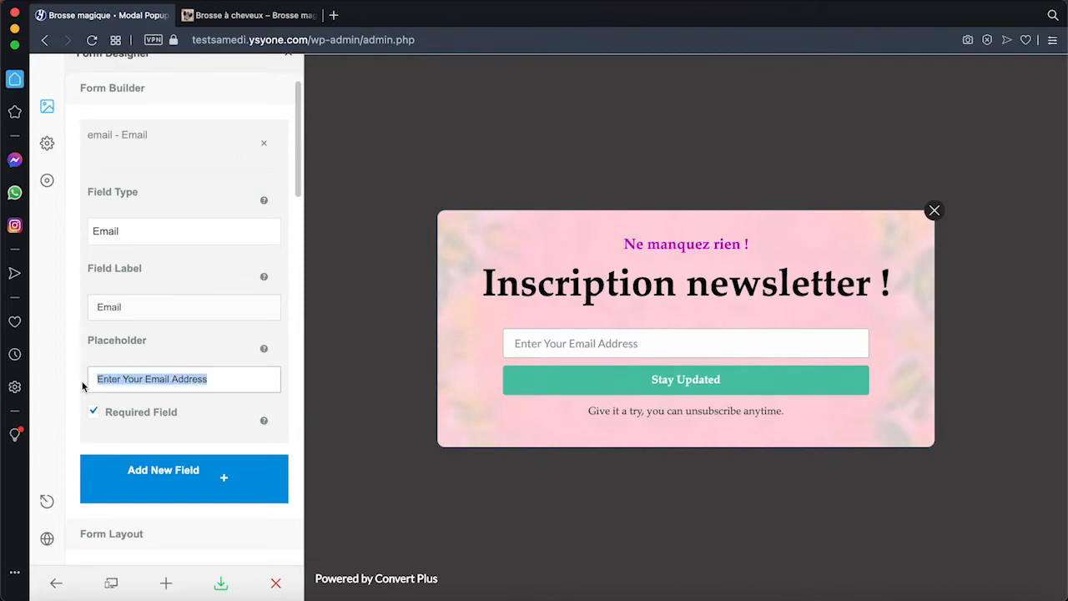
text(Mon adresse mail)
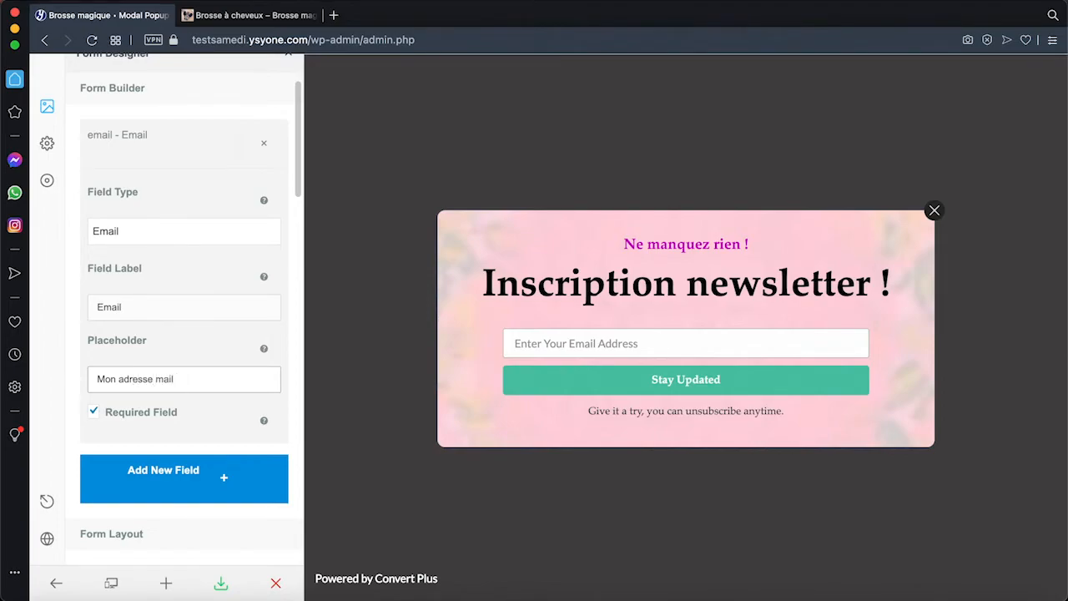
click(150, 306)
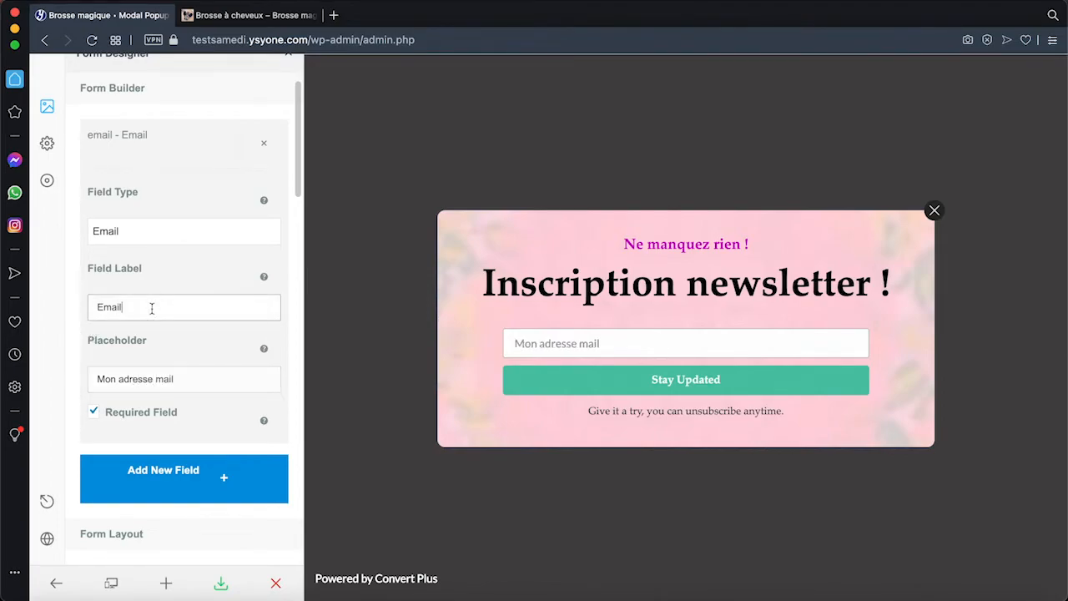
scroll(153, 367, down, 2)
scroll(152, 372, down, 3)
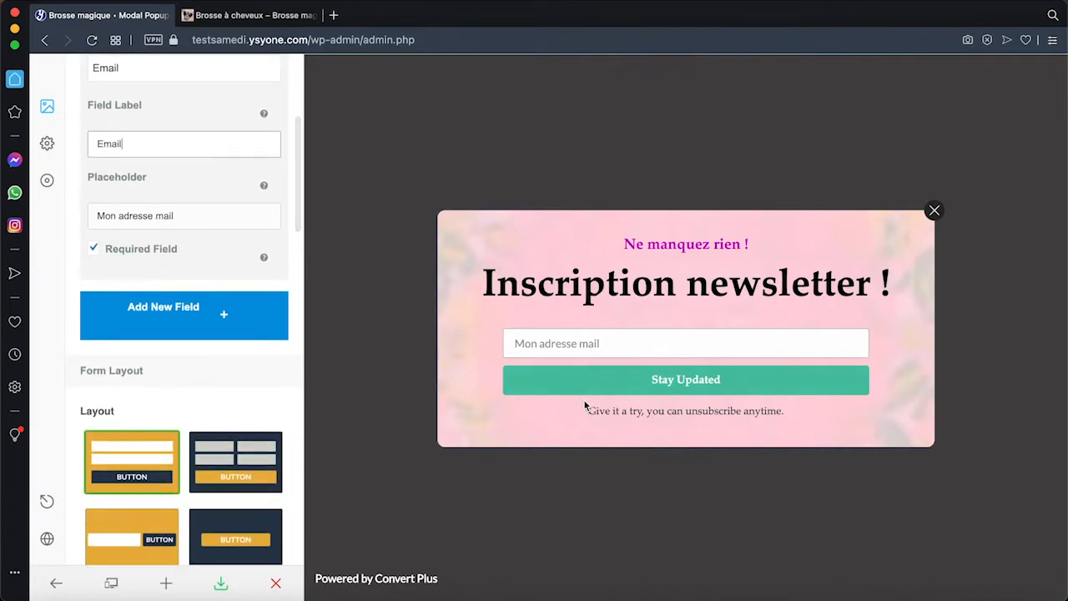
- Replace the "Stay Updated" submit button text with "Valider"
click(657, 382)
drag(722, 380, 653, 385)
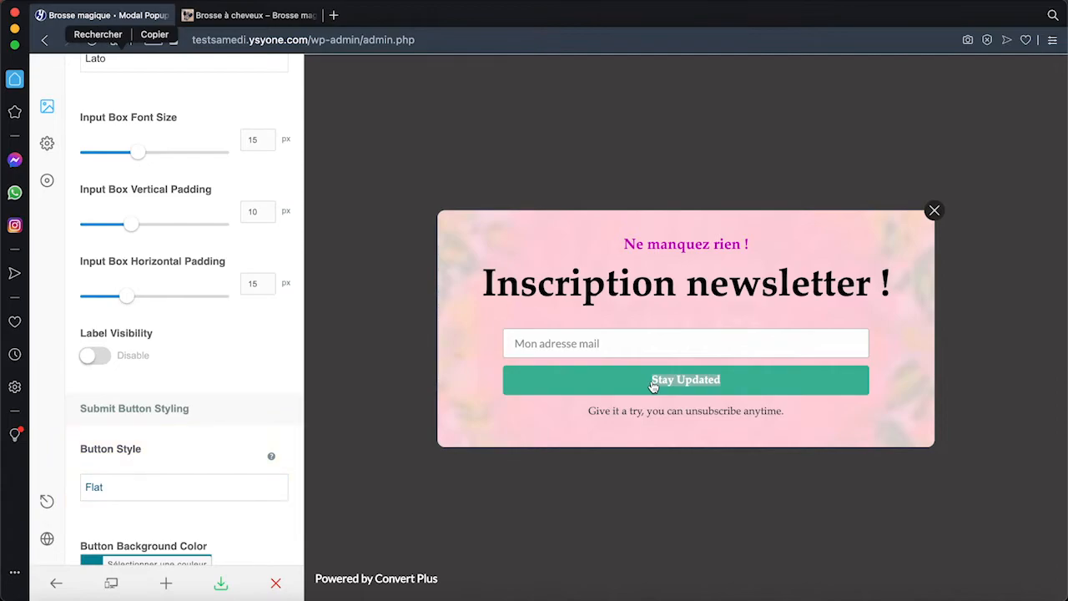
key(BackSpace)
text(Valider)
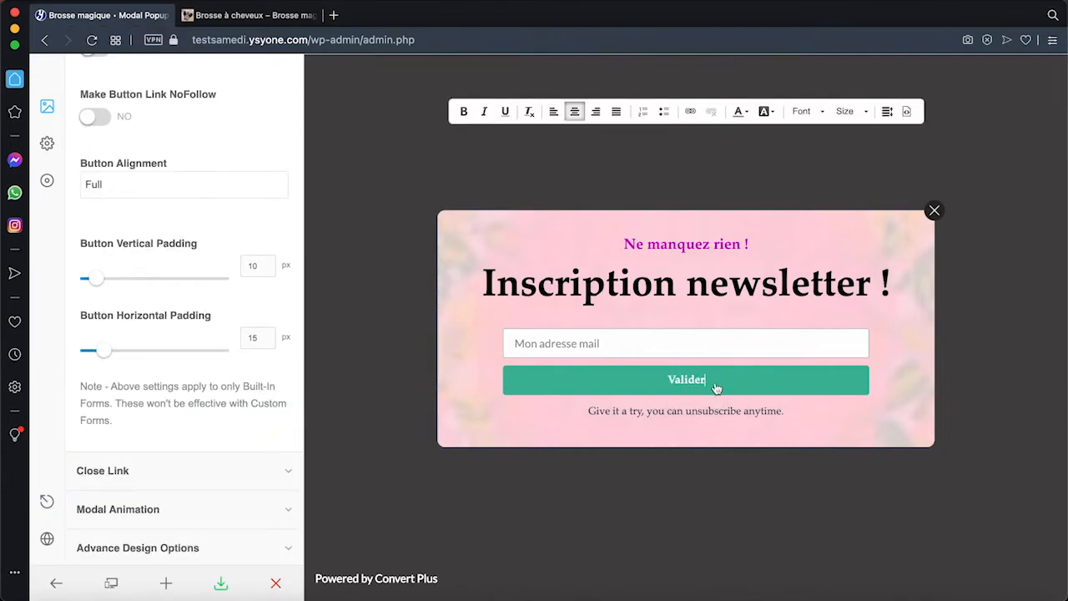
- Change the submit button's background color, trying violet #8224e3 and settling on dark purple #75115c
scroll(107, 155, up, 3)
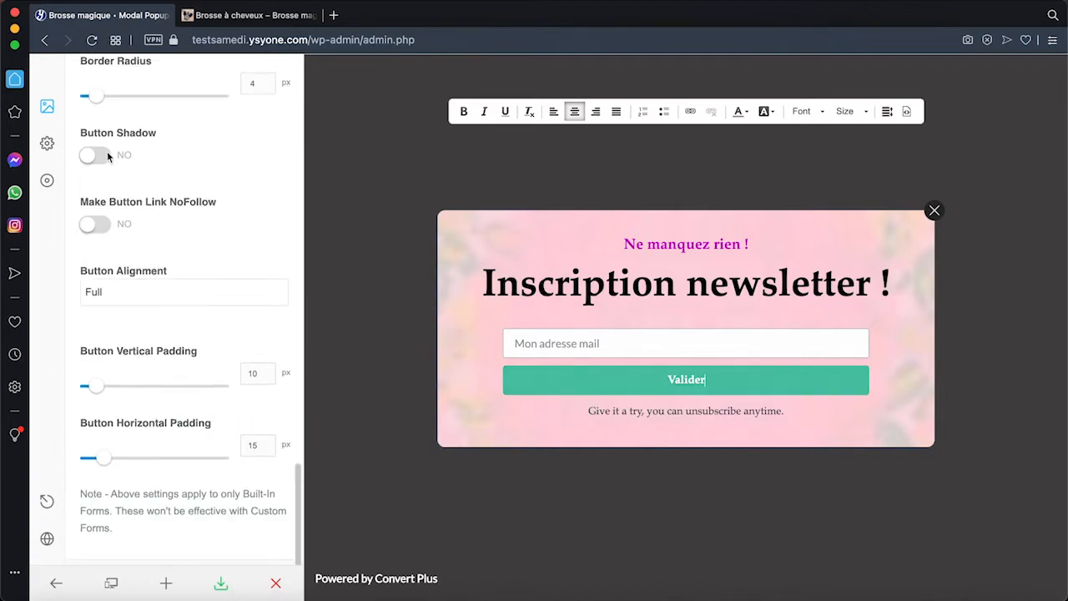
scroll(107, 155, up, 3)
click(110, 160)
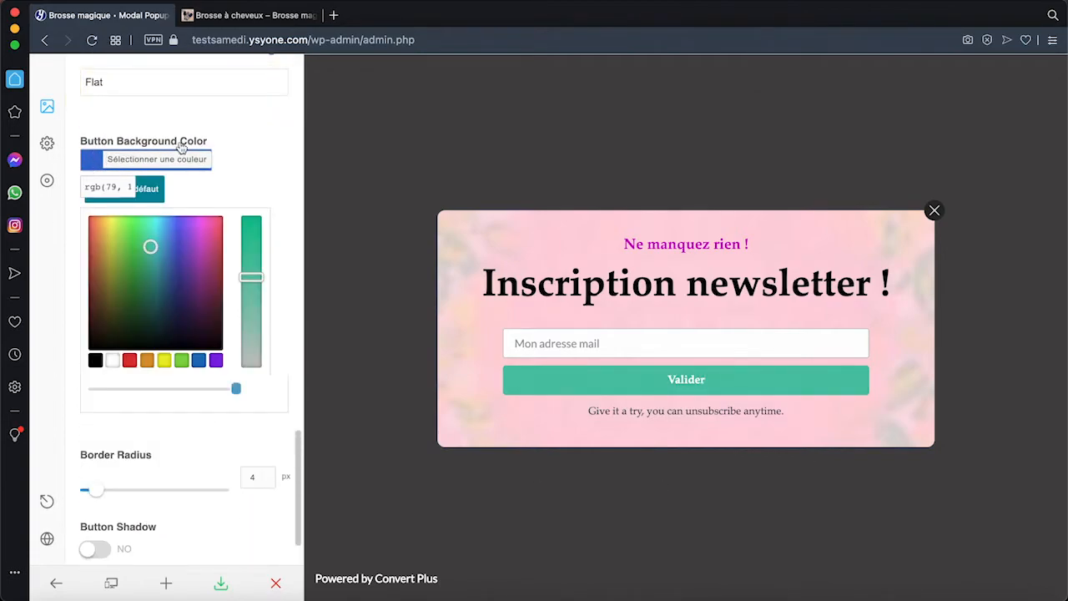
click(205, 267)
click(216, 360)
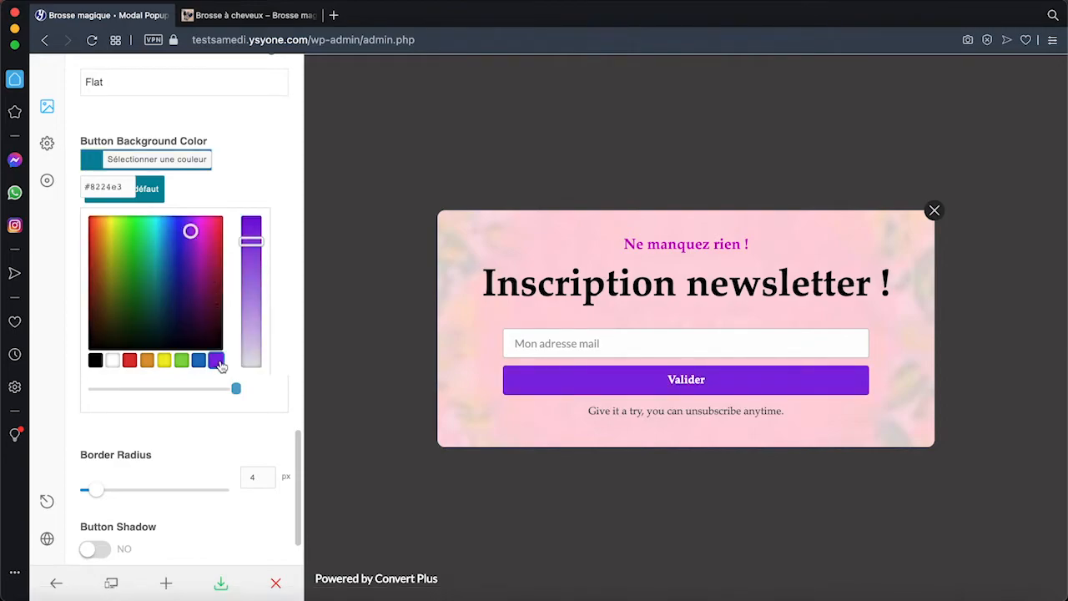
click(206, 288)
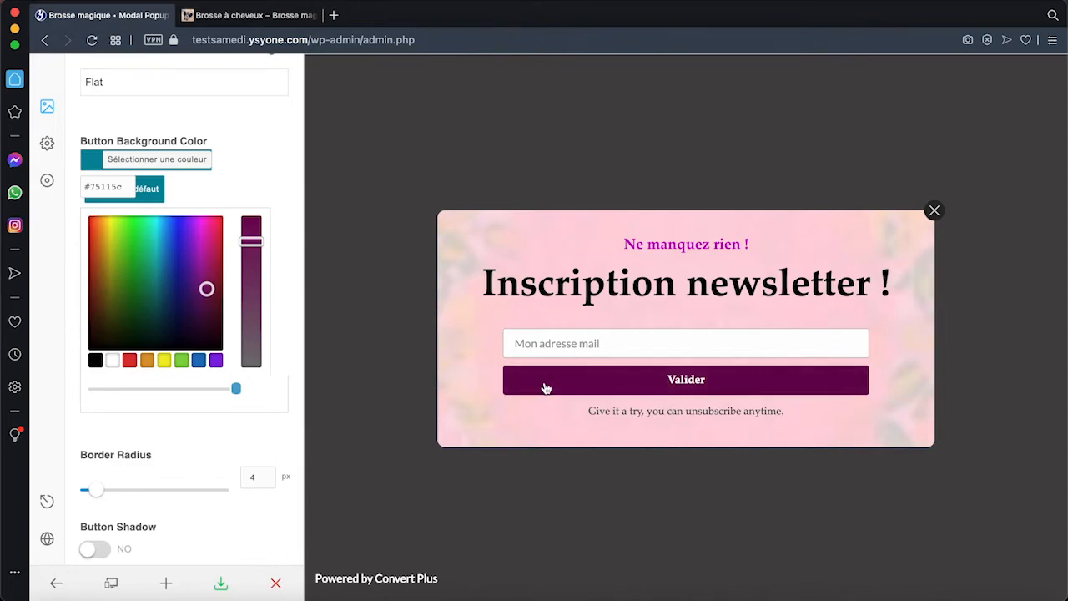
click(643, 409)
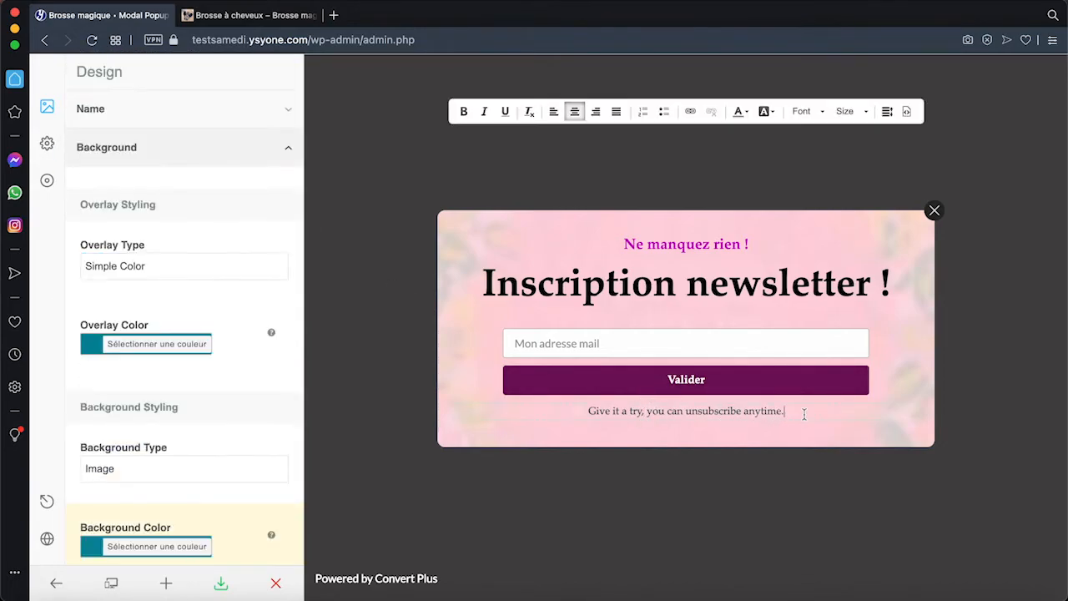
drag(586, 411, 798, 407)
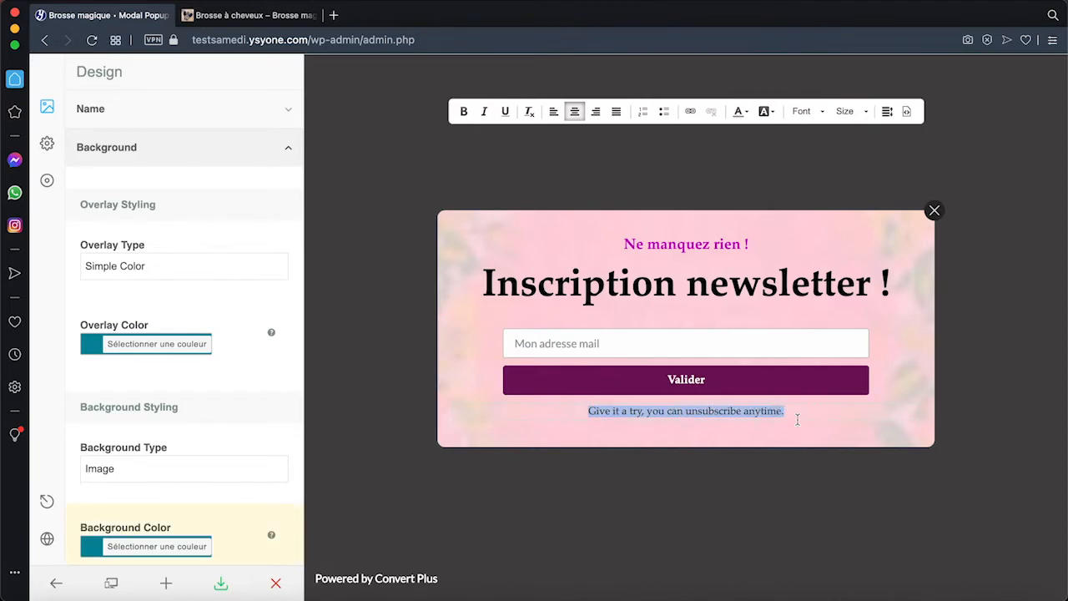
click(860, 419)
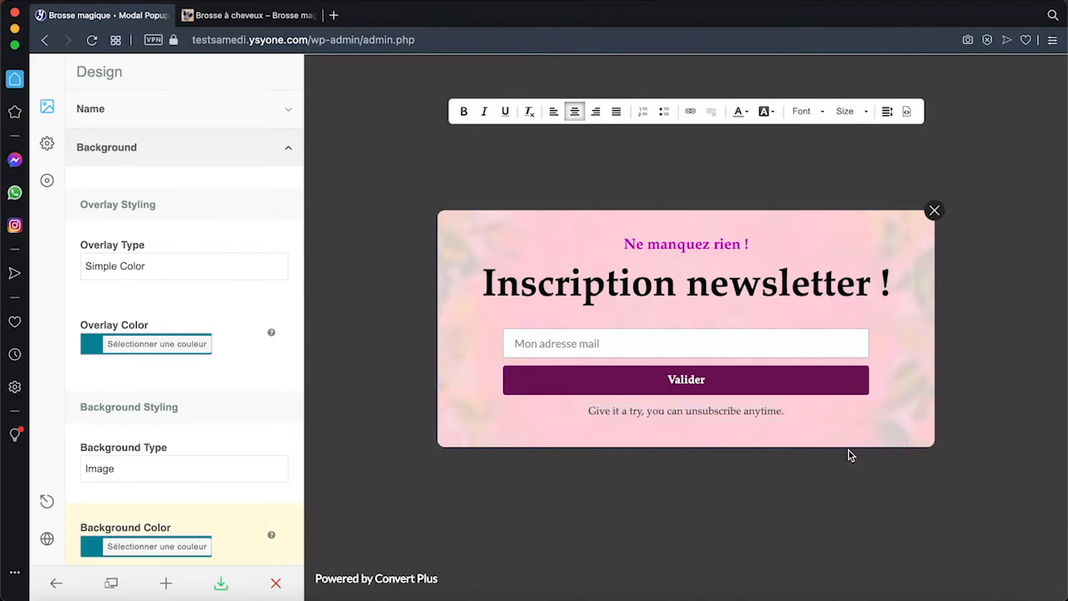
scroll(198, 374, down, 5)
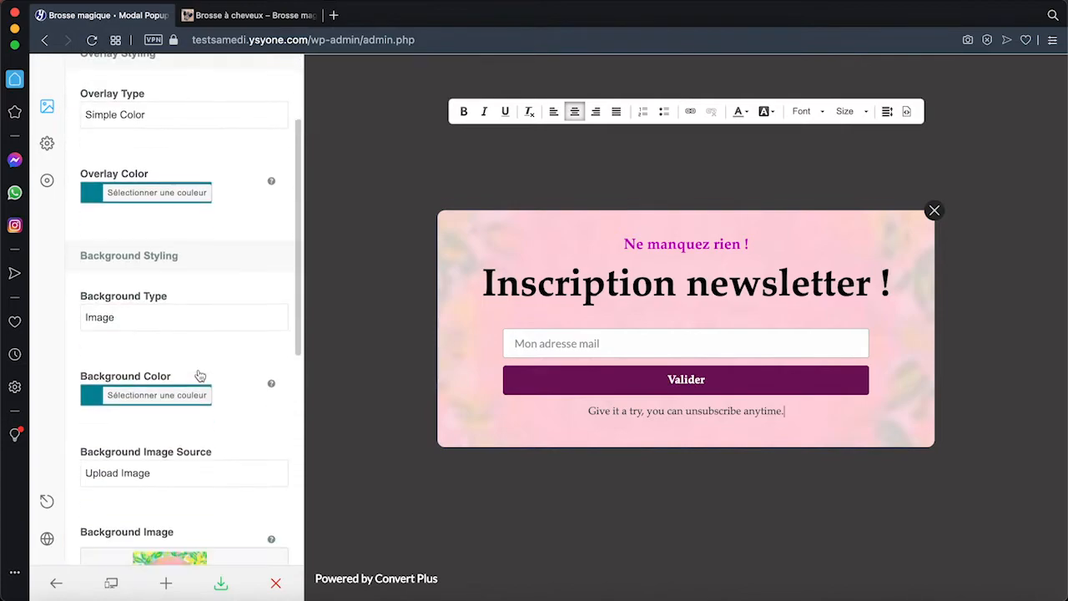
- In the popup's Smart Launch behavior, disable After Few Seconds and enable Before User Leaves / Exit Intent
scroll(198, 375, down, 14)
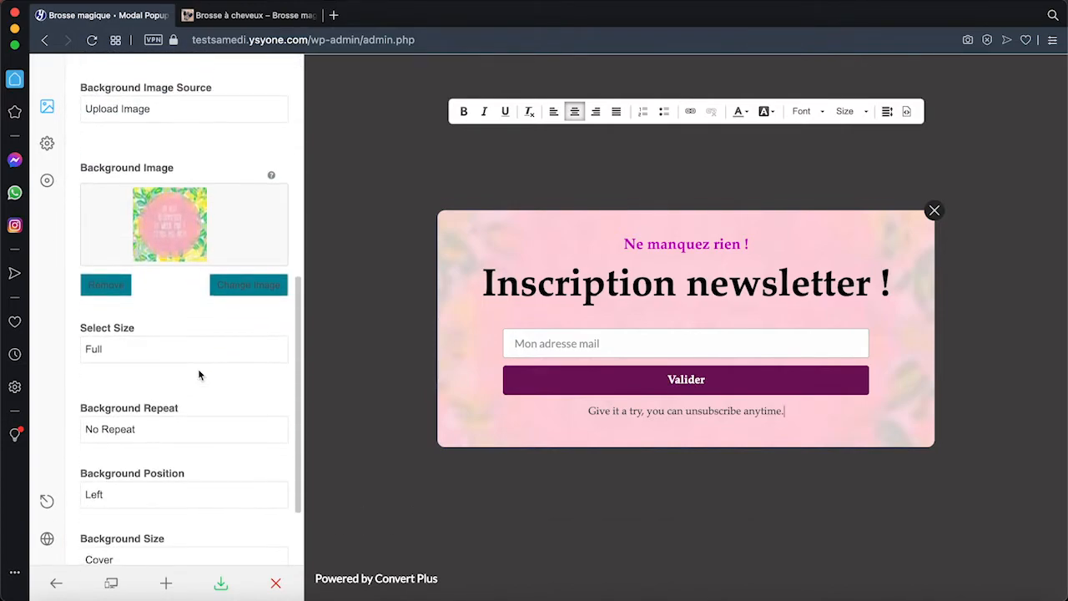
scroll(198, 375, up, 2)
scroll(199, 375, up, 15)
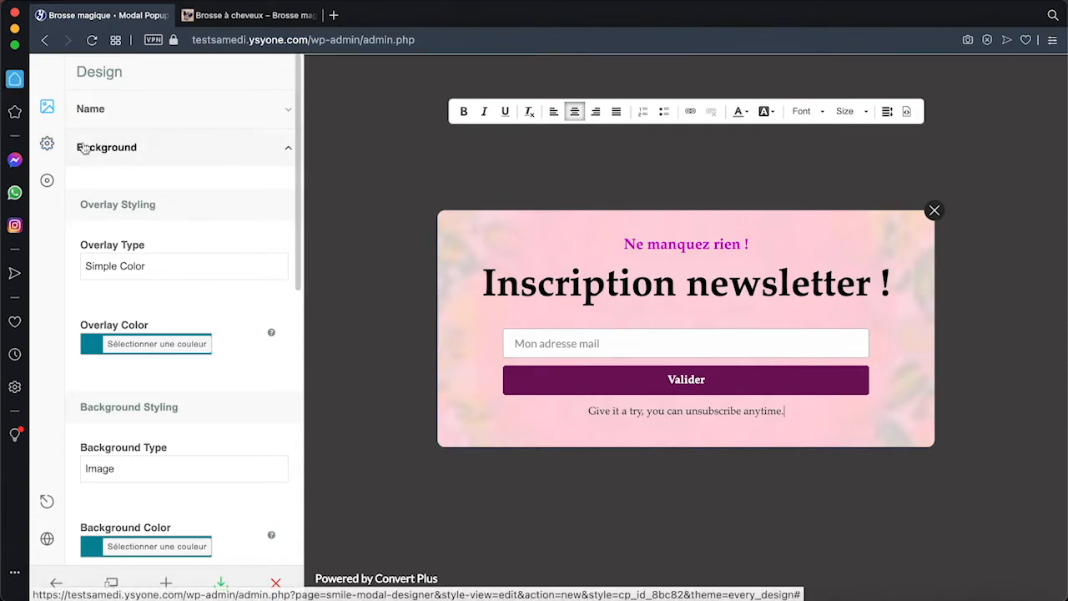
click(52, 150)
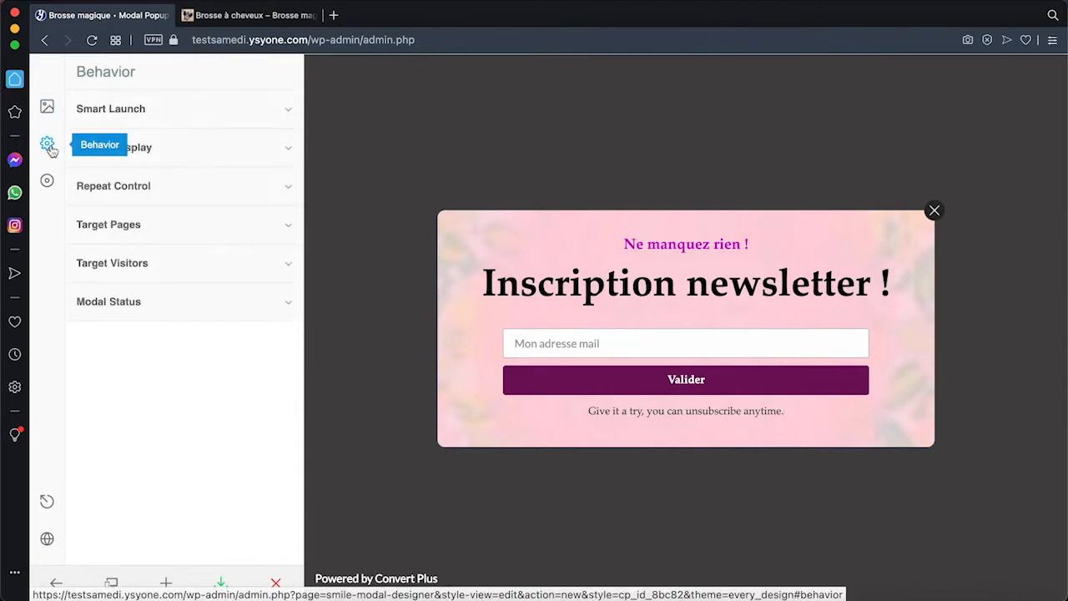
click(200, 123)
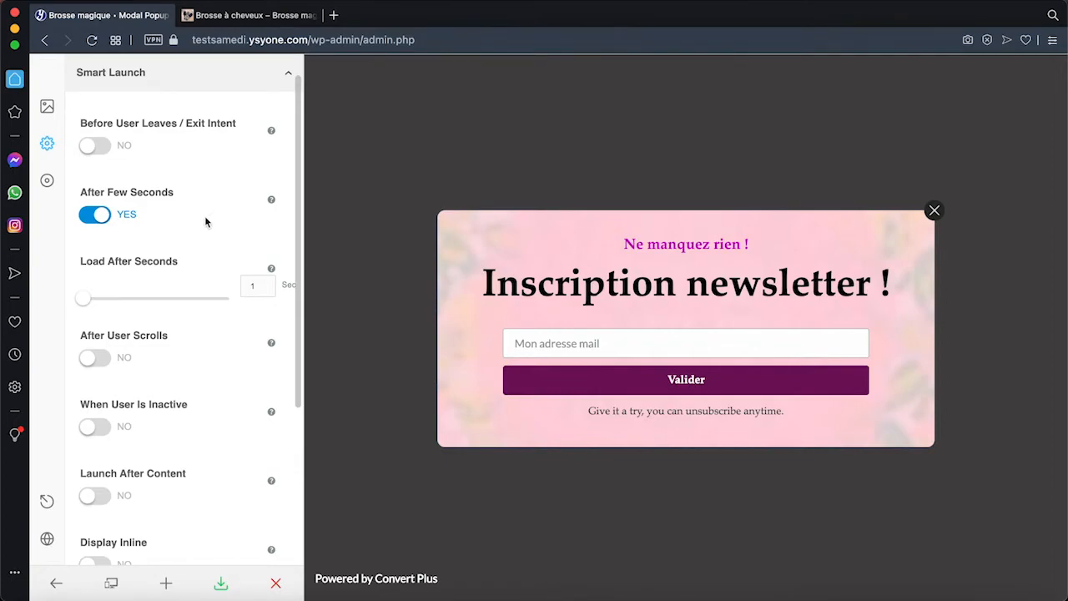
click(101, 216)
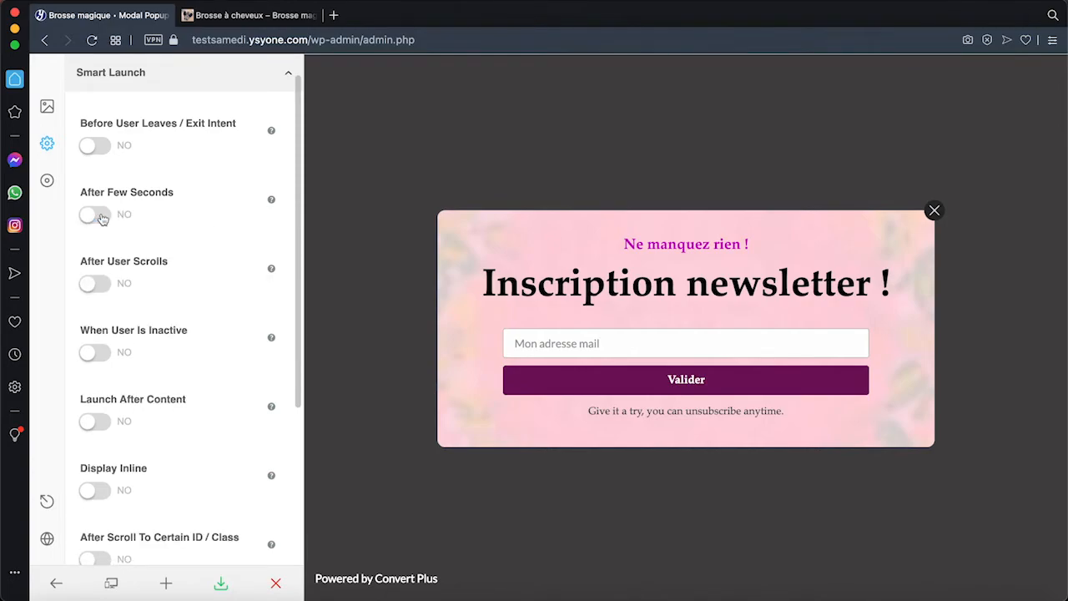
click(92, 146)
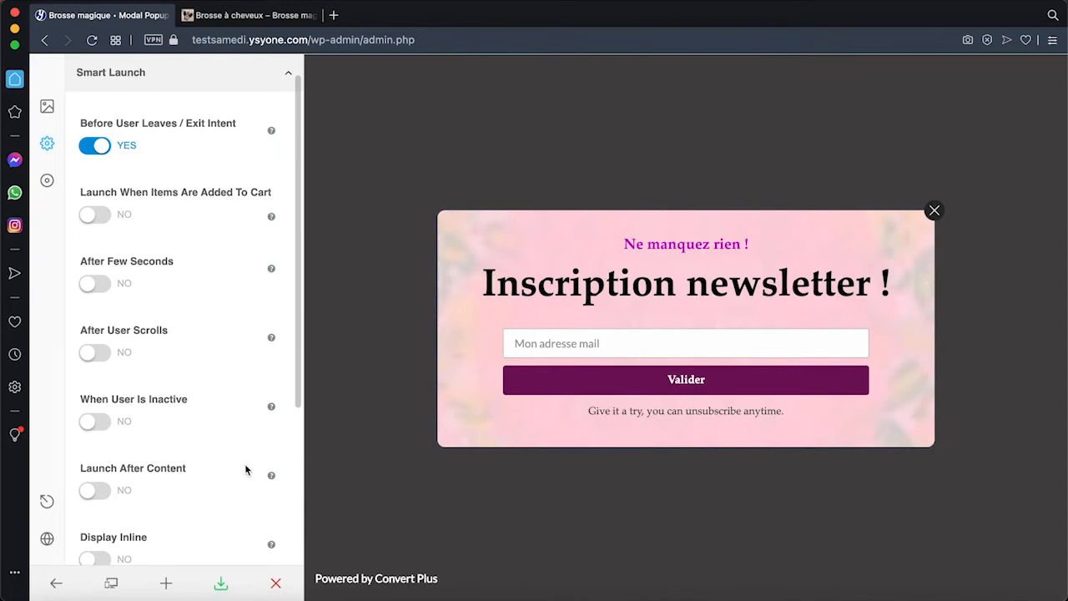
click(220, 582)
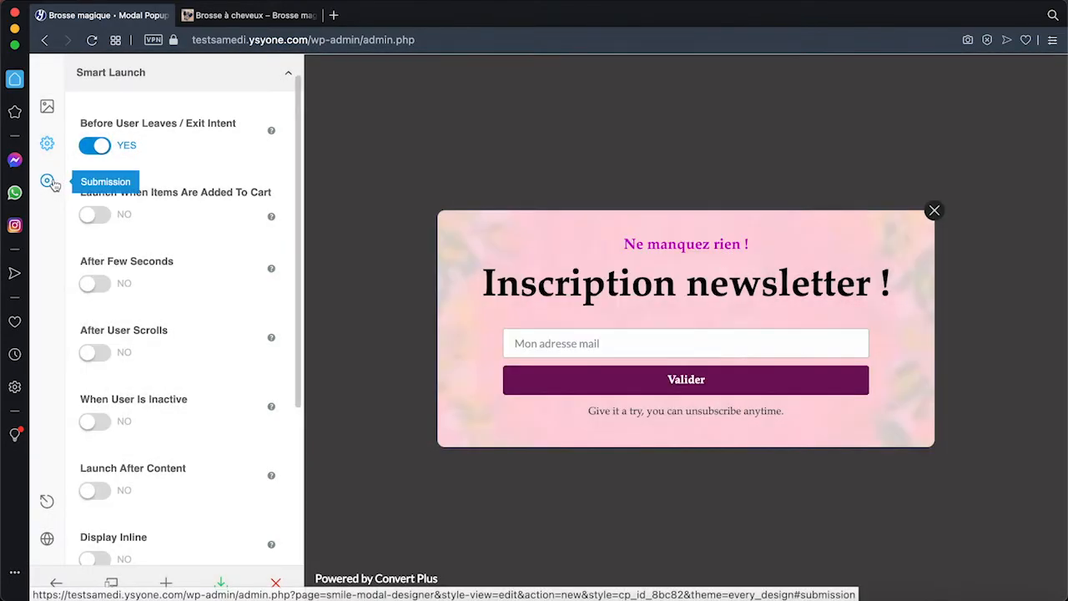
- In the submission settings, replace the message after success with "Merci beaucoup ! A très bientôt !"
click(48, 182)
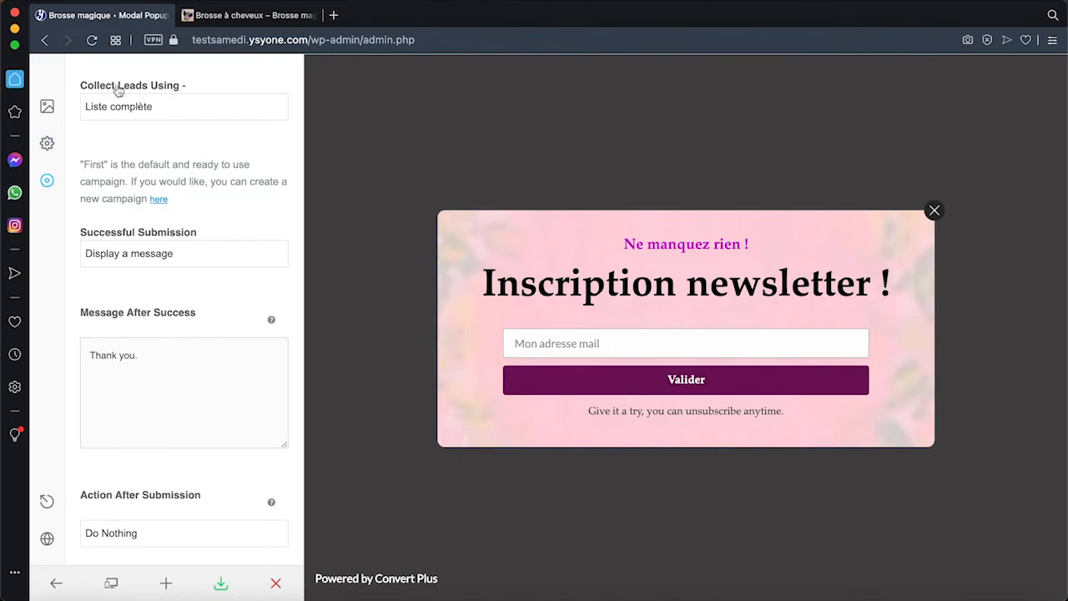
triple_click(182, 360)
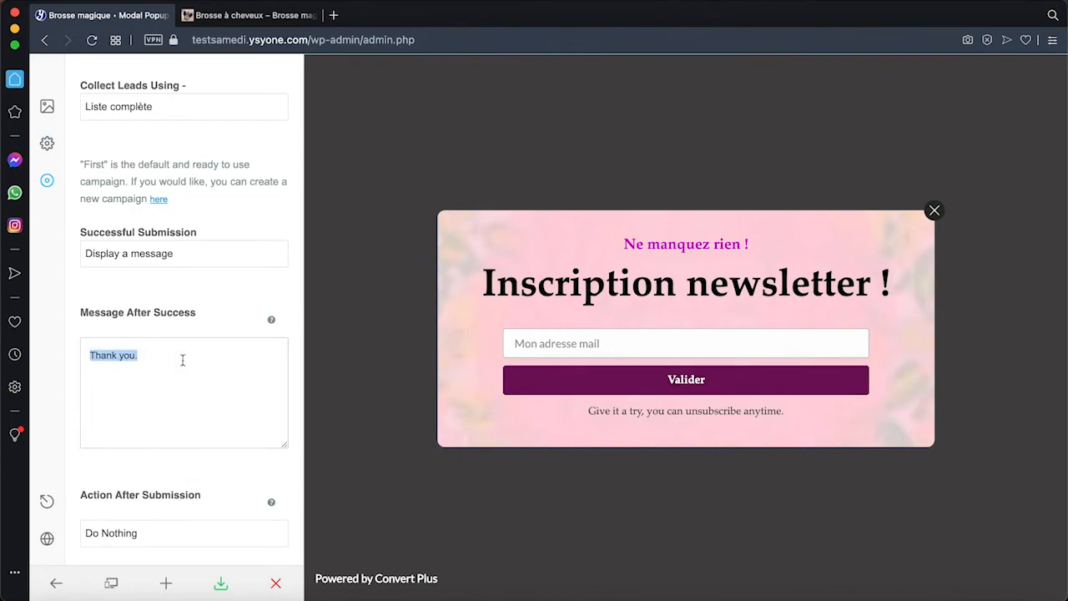
text(Me)
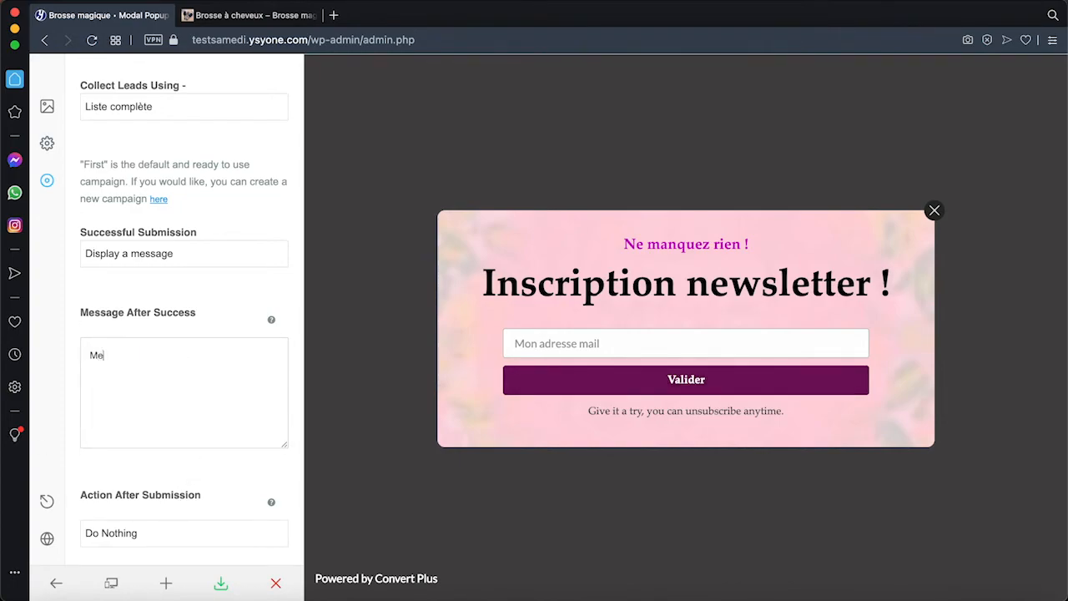
text(rci beaucoup)
text(! A très bientôt !)
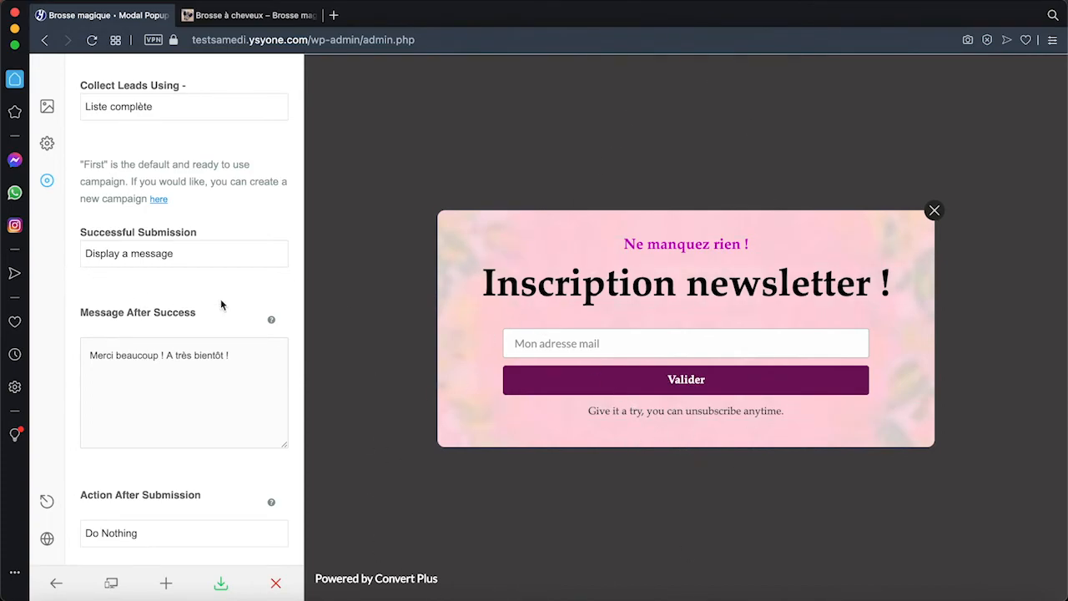
- Review the Action After Submission options without changing the selection, and look over the Failed Submission message
scroll(224, 309, down, 5)
click(229, 345)
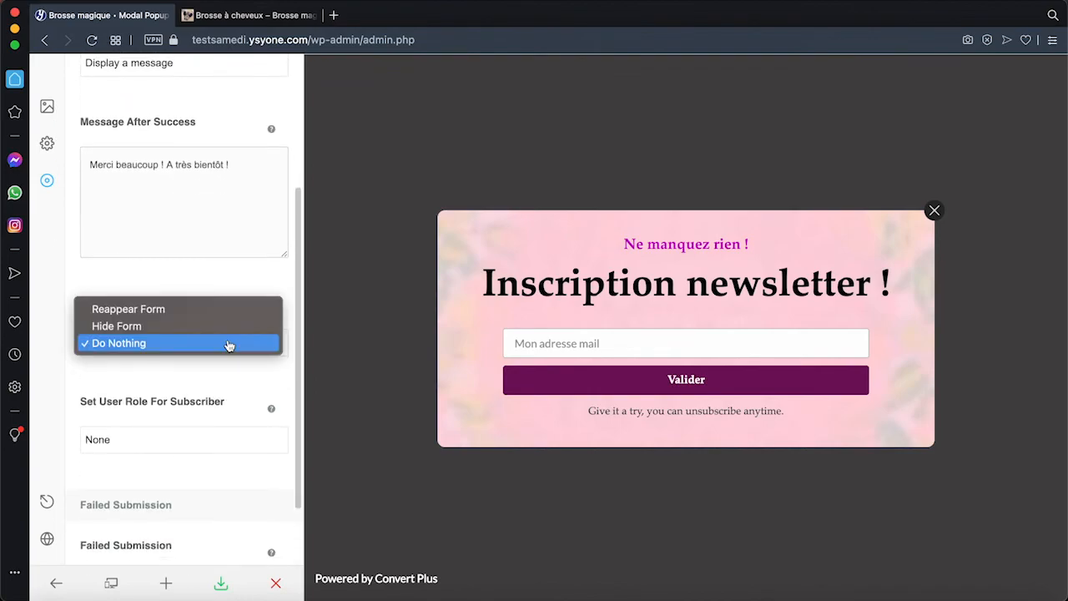
click(220, 288)
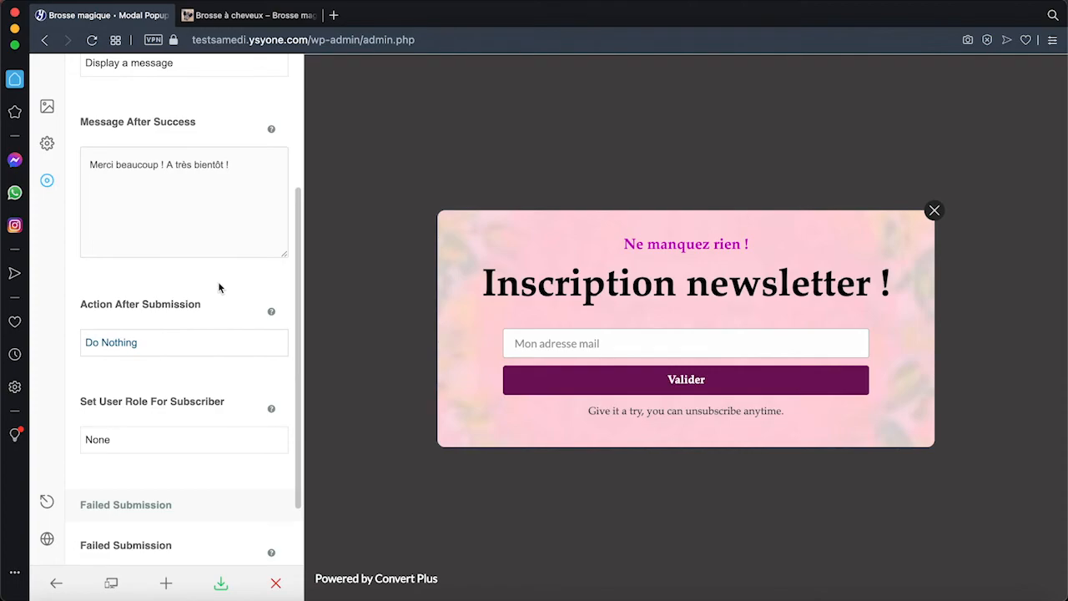
scroll(219, 288, down, 4)
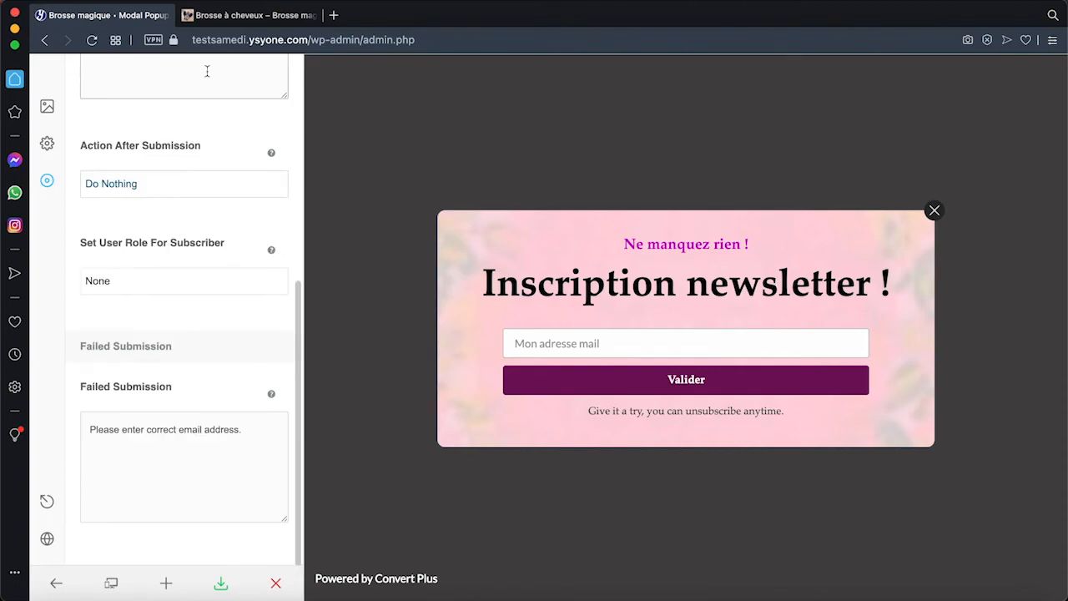
- Save and publish the newsletter popup, and close its editor to return to the popup list
click(280, 583)
click(612, 408)
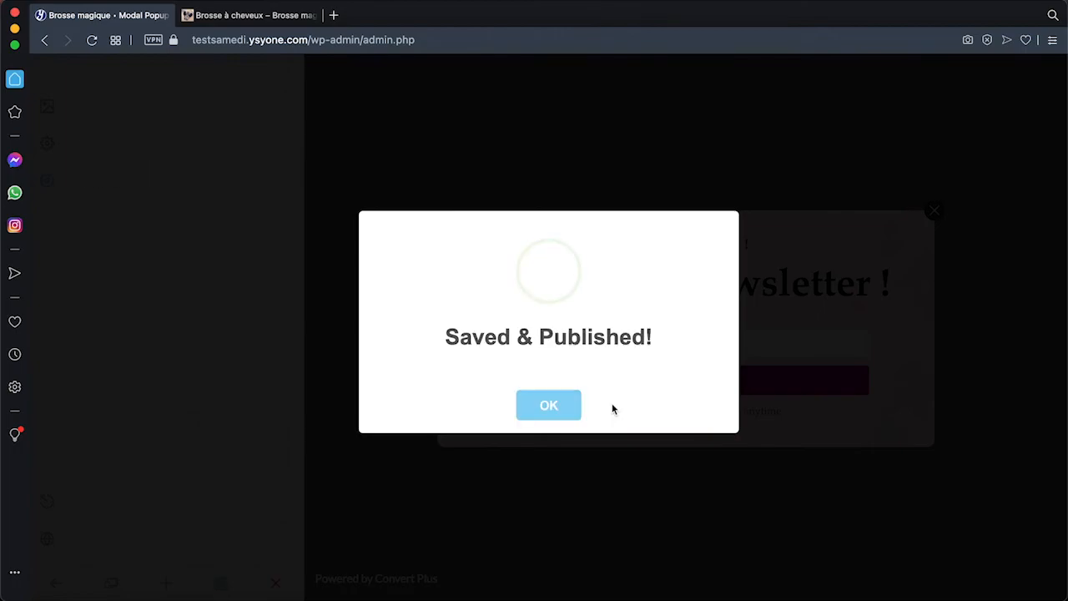
click(565, 402)
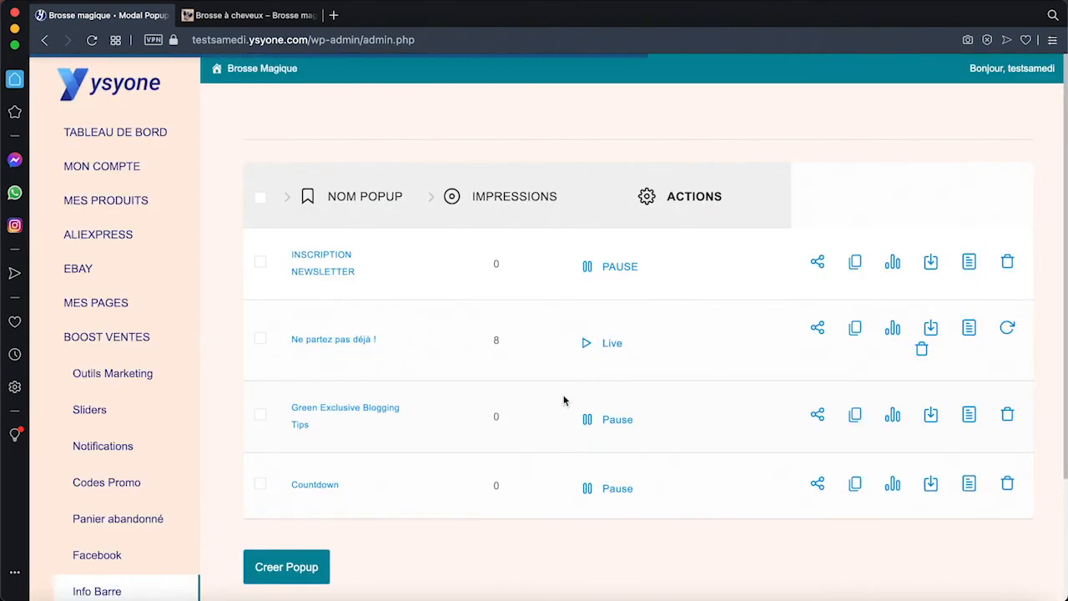
- Set the "INSCRIPTION NEWSLETTER" popup to Live and pause the "Ne partez pas déjà !" popup
mouse_move(627, 265)
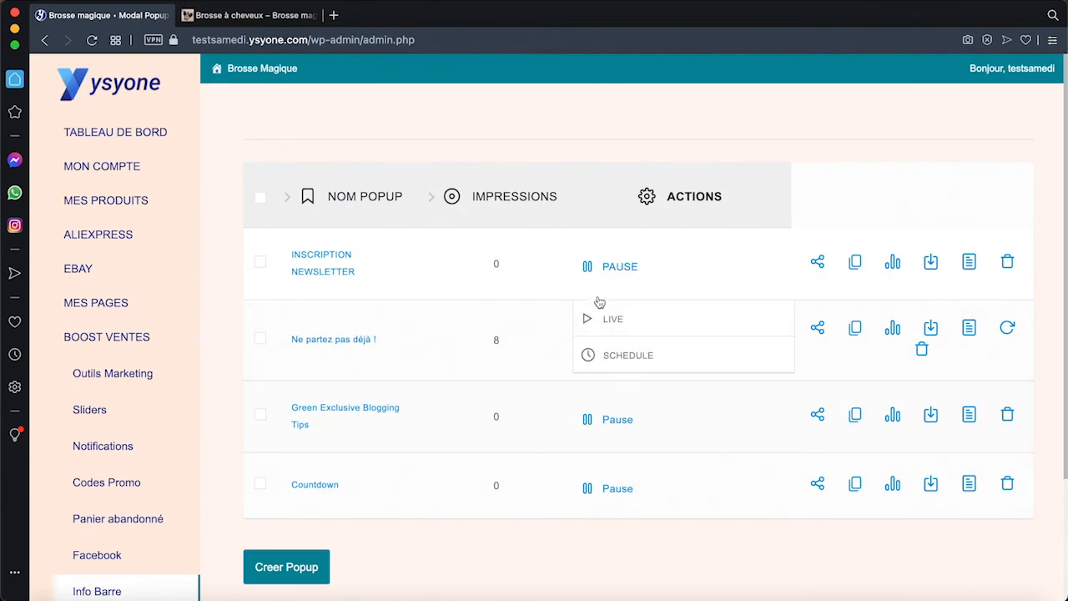
click(596, 331)
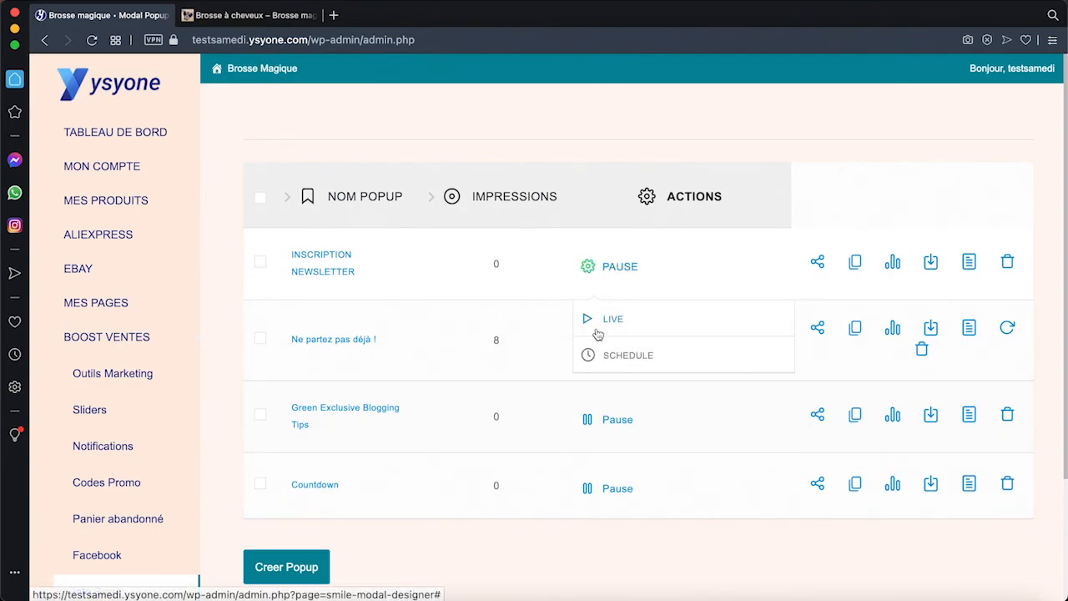
mouse_move(601, 355)
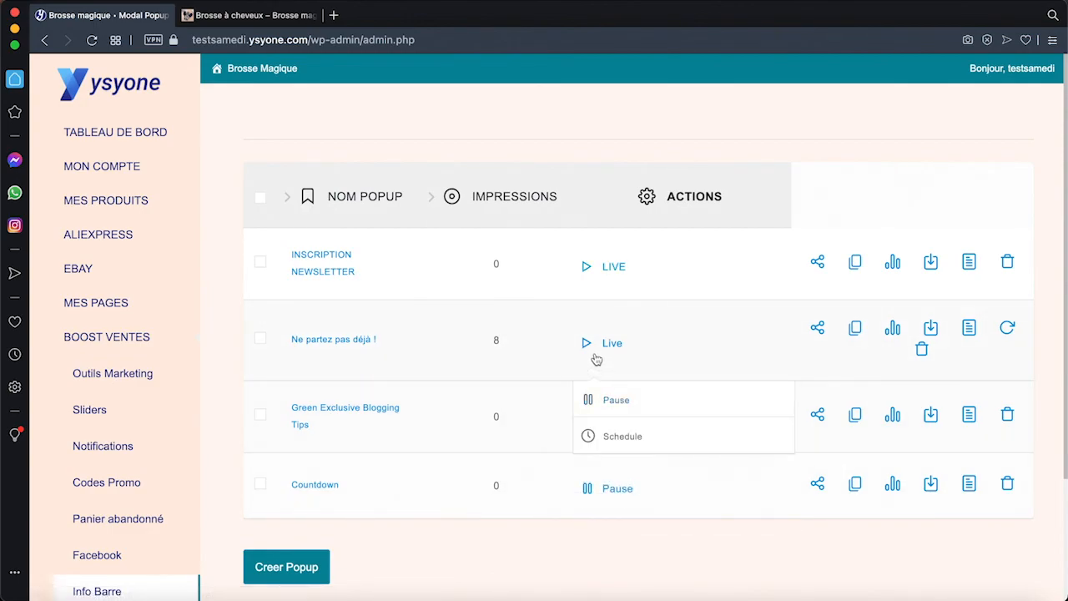
click(605, 400)
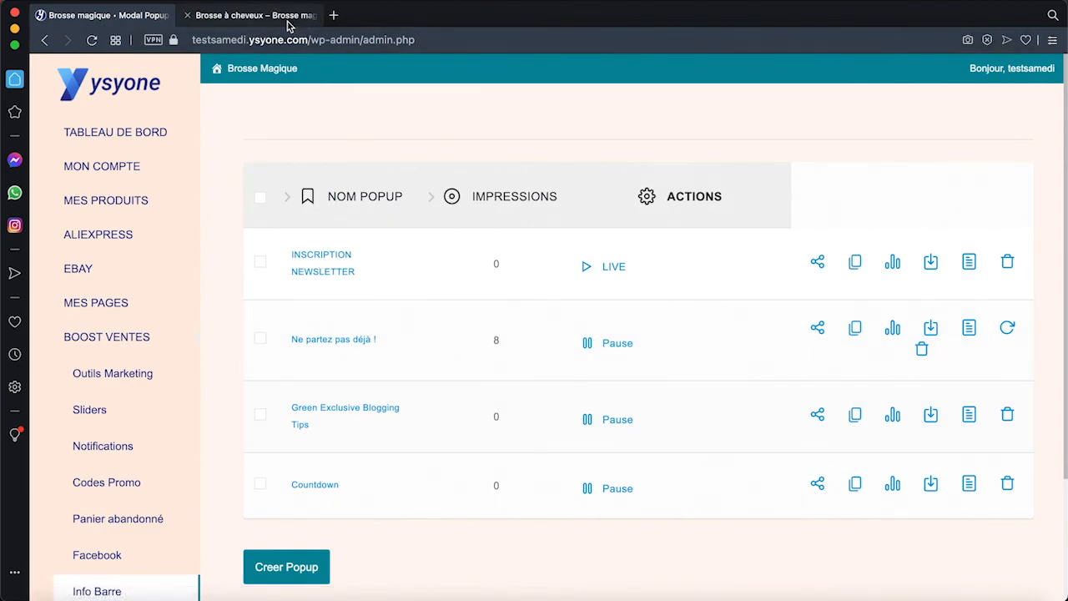
- Reload the store's Brosse à cheveux product page, trigger the exit-intent newsletter popup to check it, and close the popup
click(254, 15)
click(93, 40)
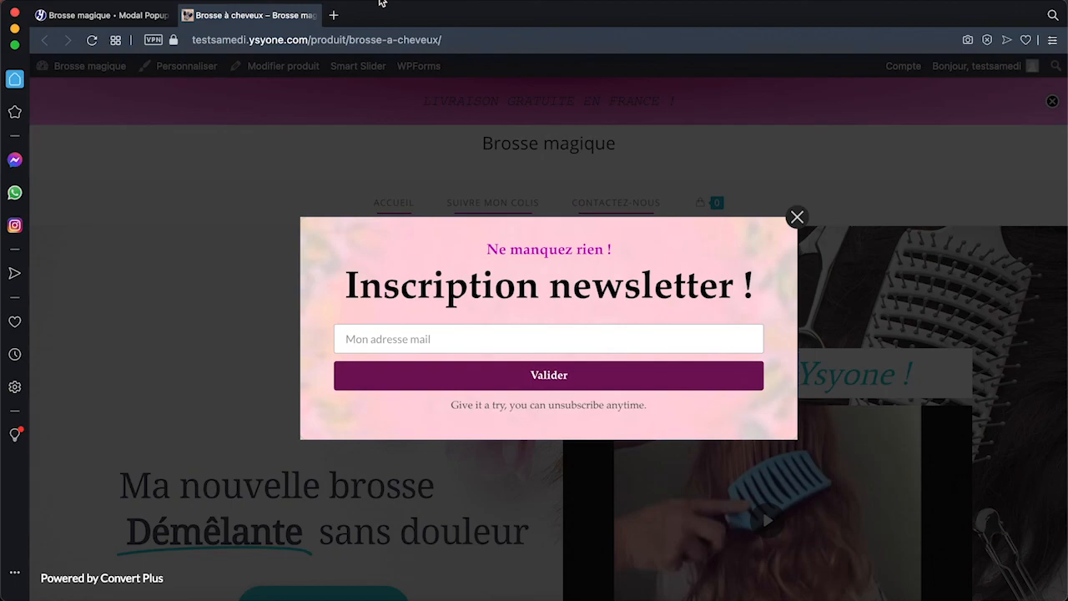
click(797, 217)
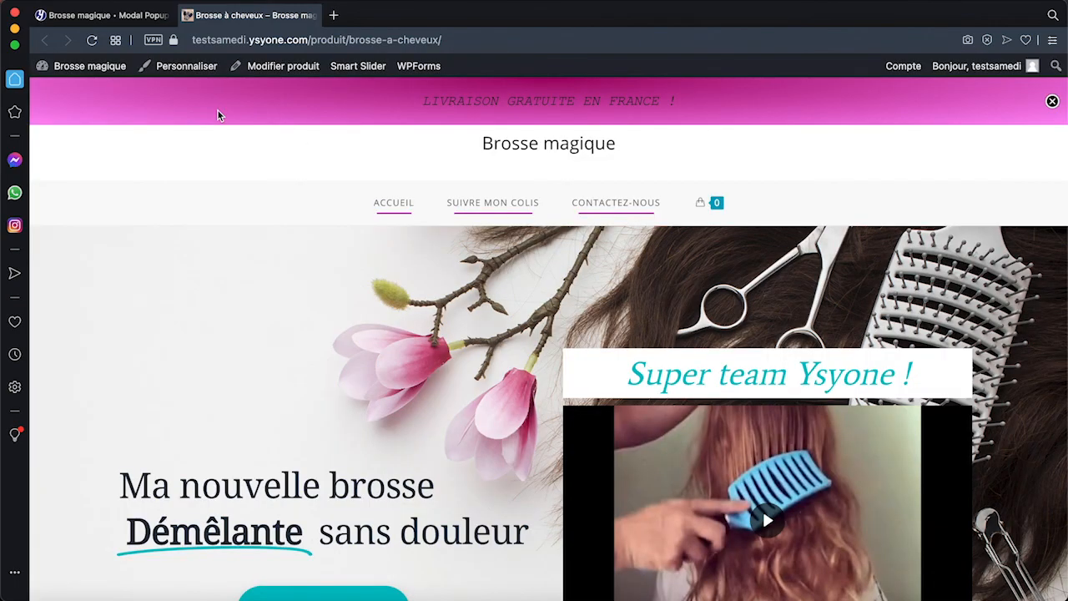